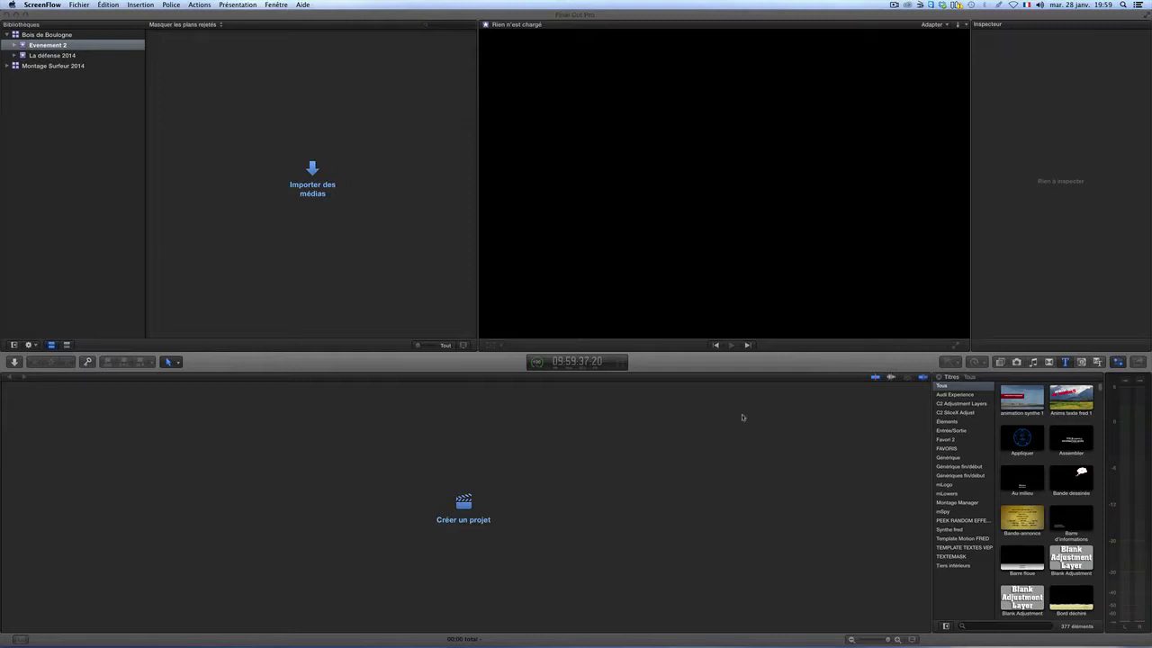
# Collapse the Bois de Boulogne library and start a new library named "Cours 1 Librairie"
pyautogui.click(7, 34)
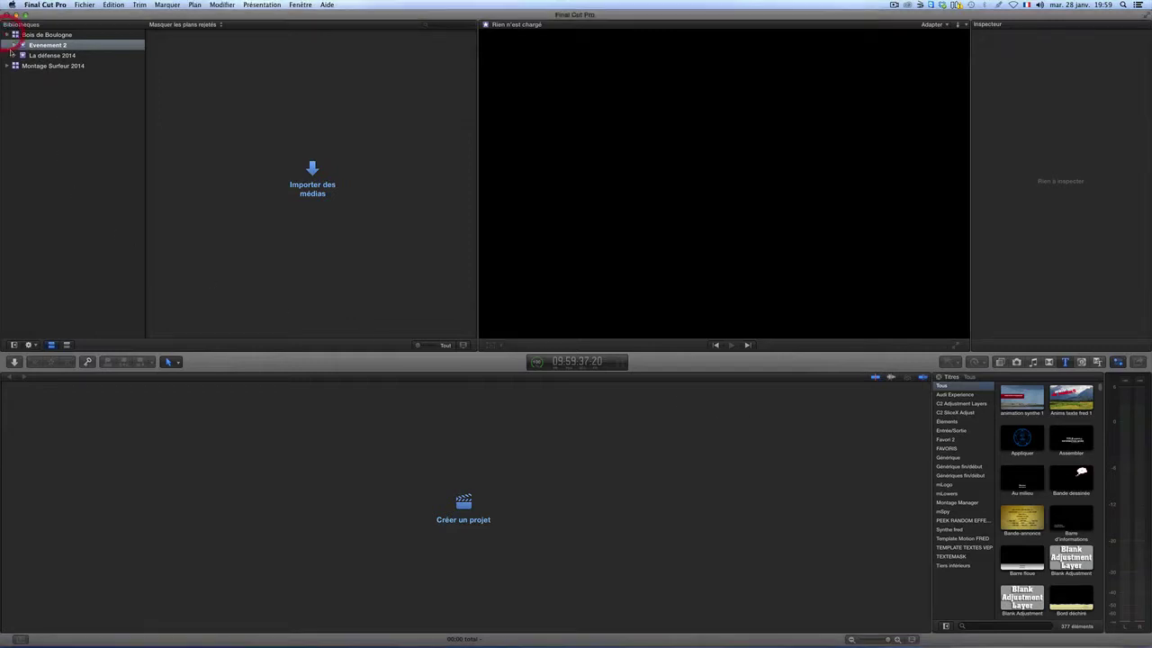
pyautogui.click(7, 34)
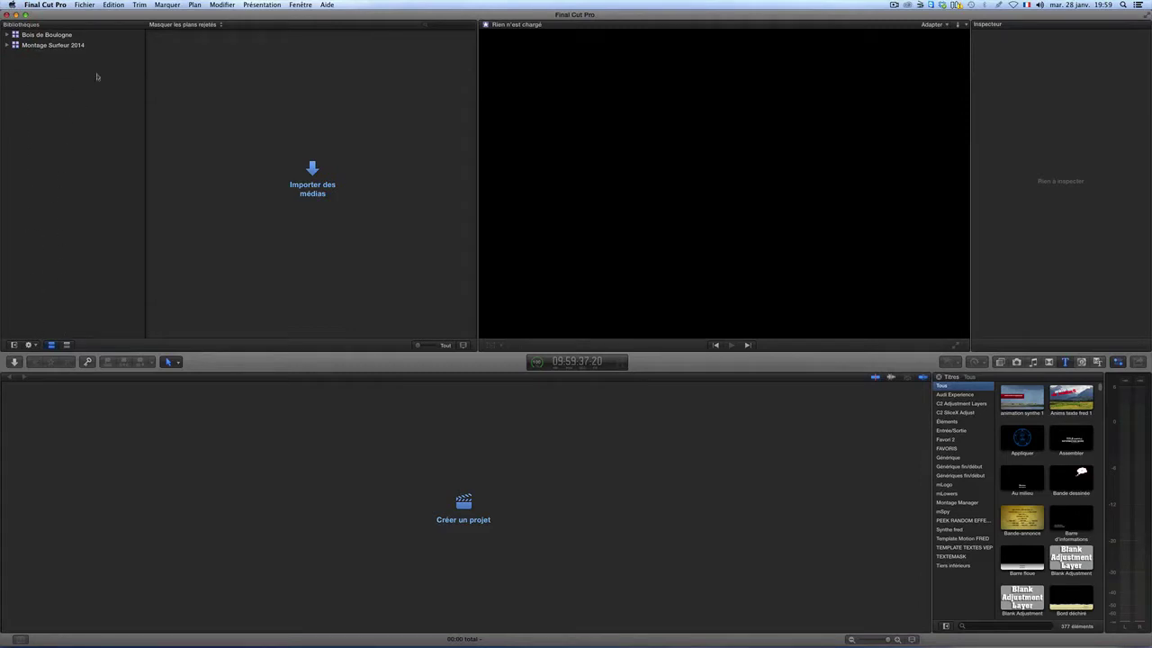
pyautogui.click(83, 5)
pyautogui.moveTo(91, 18)
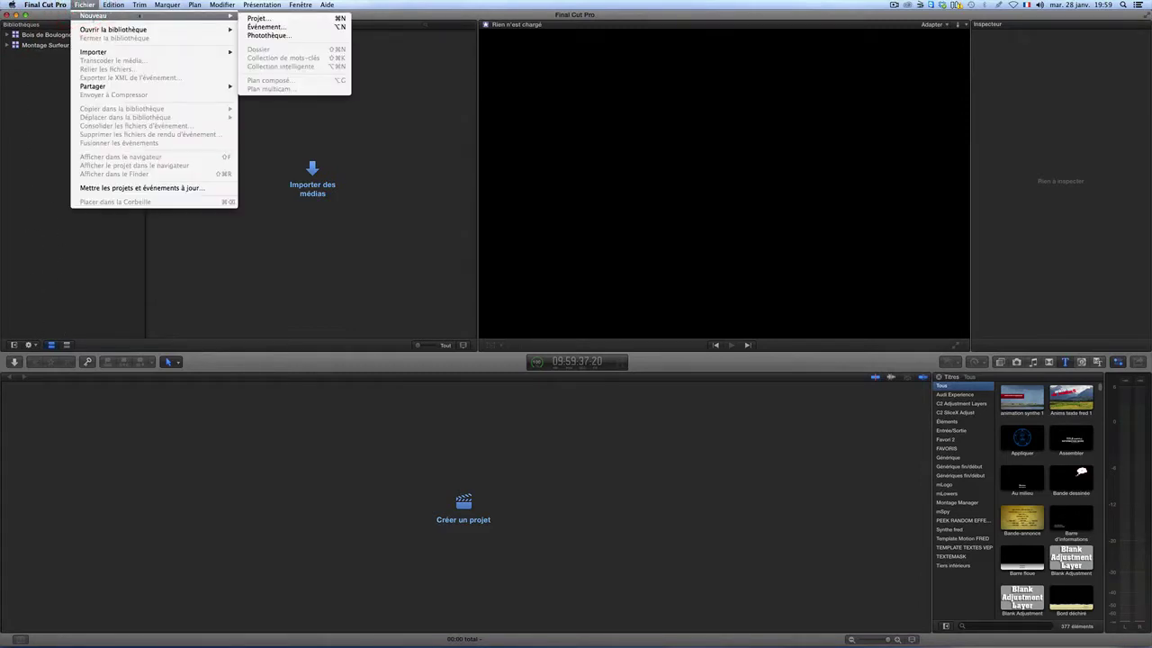
pyautogui.click(288, 38)
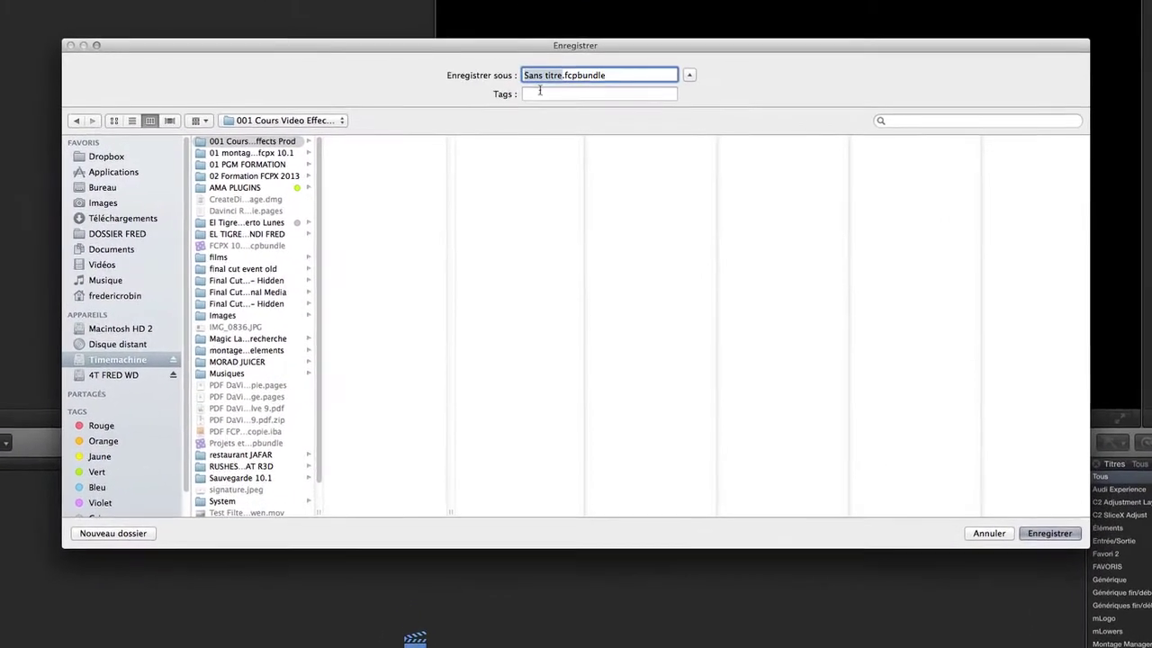
pyautogui.write('Cours 1 ')
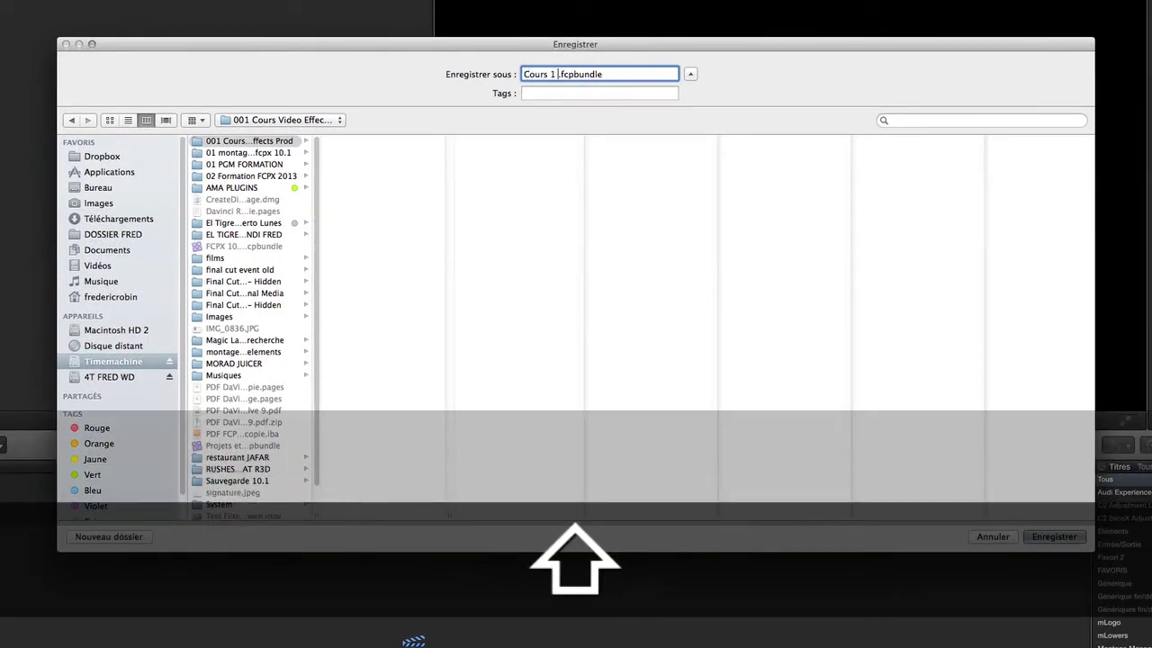
pyautogui.write('Librairi')
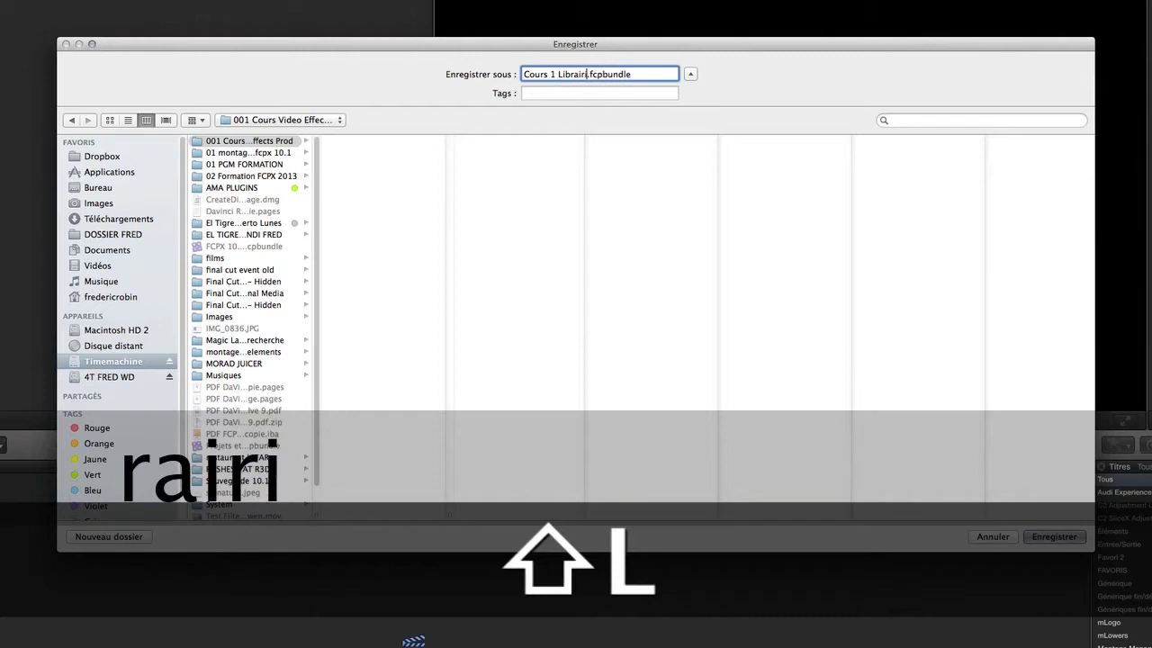
pyautogui.write('es')
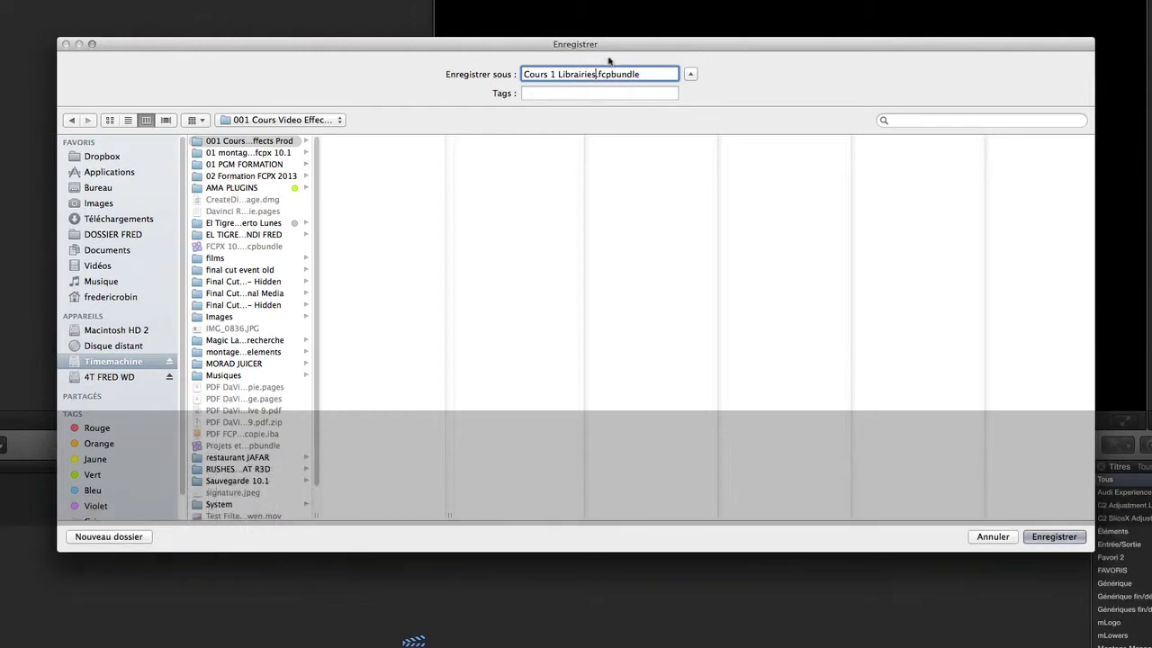
pyautogui.press('BackSpace')
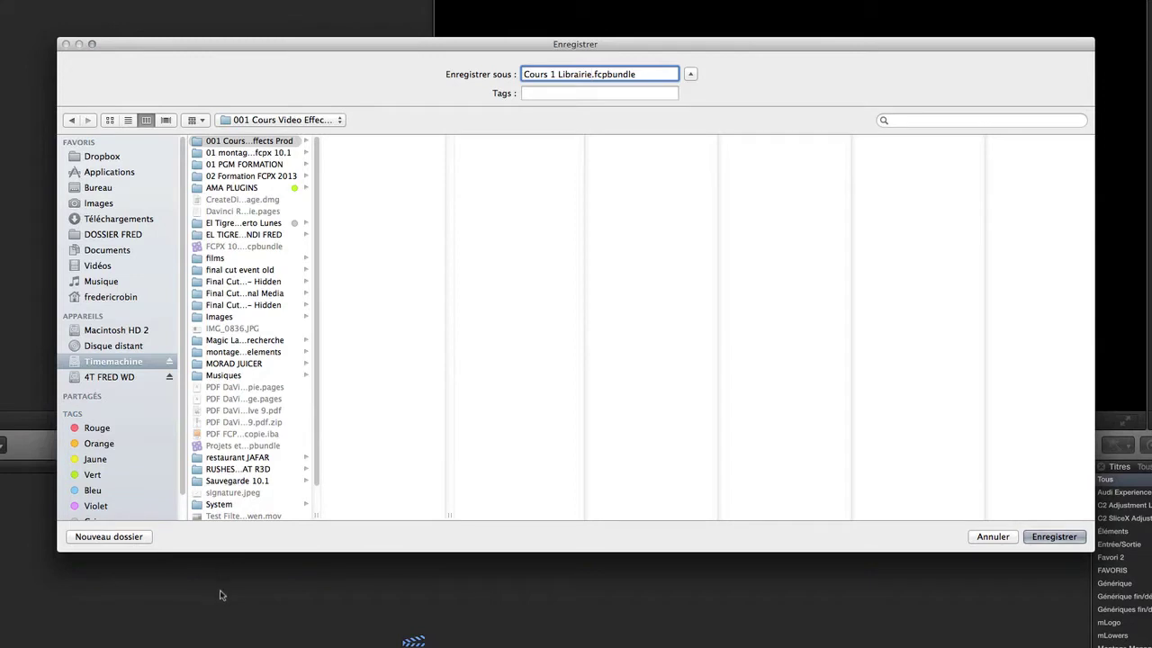
# Save the new library in the "001 Cours Video Effects Prod" folder on the Timemachine drive
pyautogui.click(133, 379)
pyautogui.click(135, 362)
pyautogui.click(130, 376)
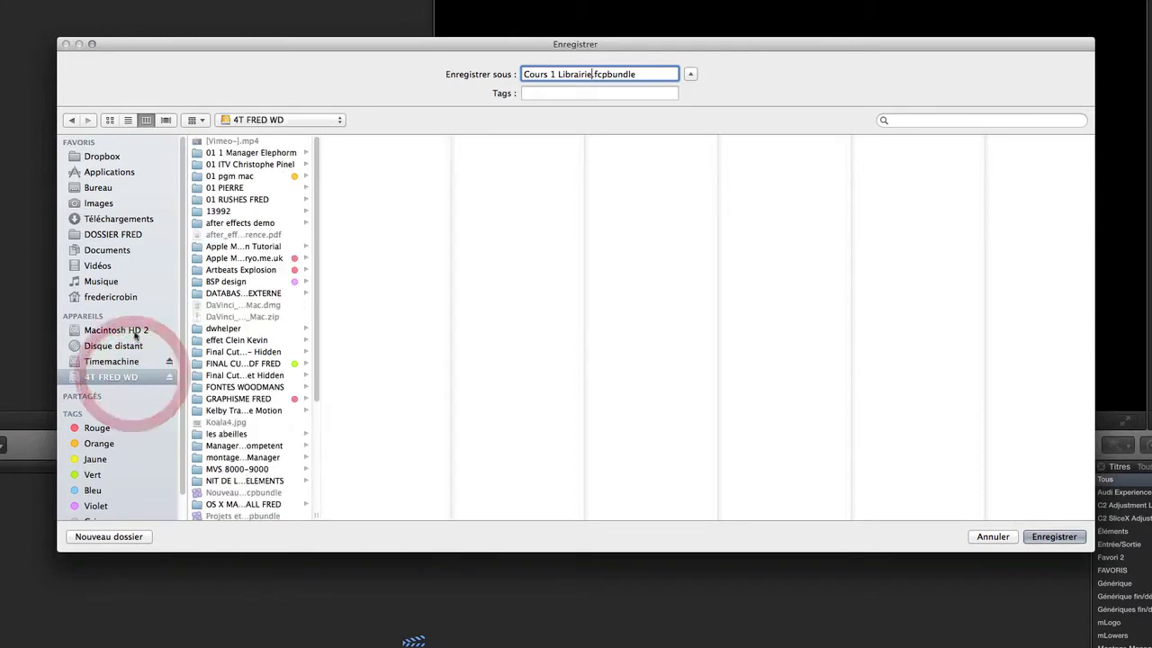
pyautogui.click(129, 361)
pyautogui.click(133, 330)
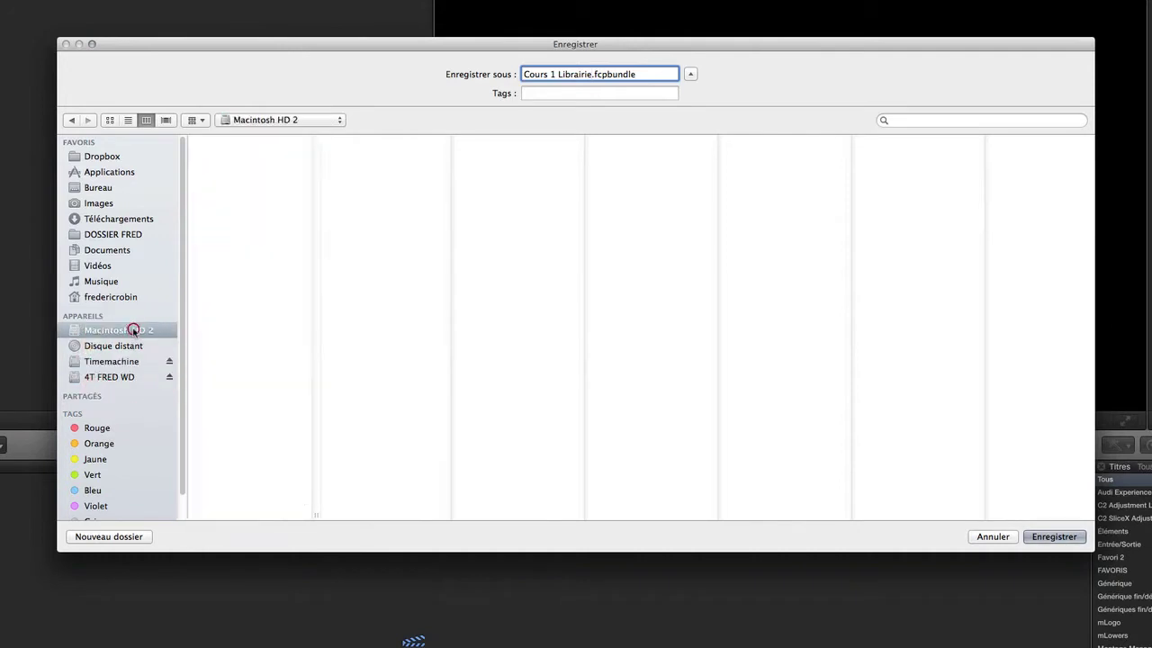
pyautogui.click(123, 362)
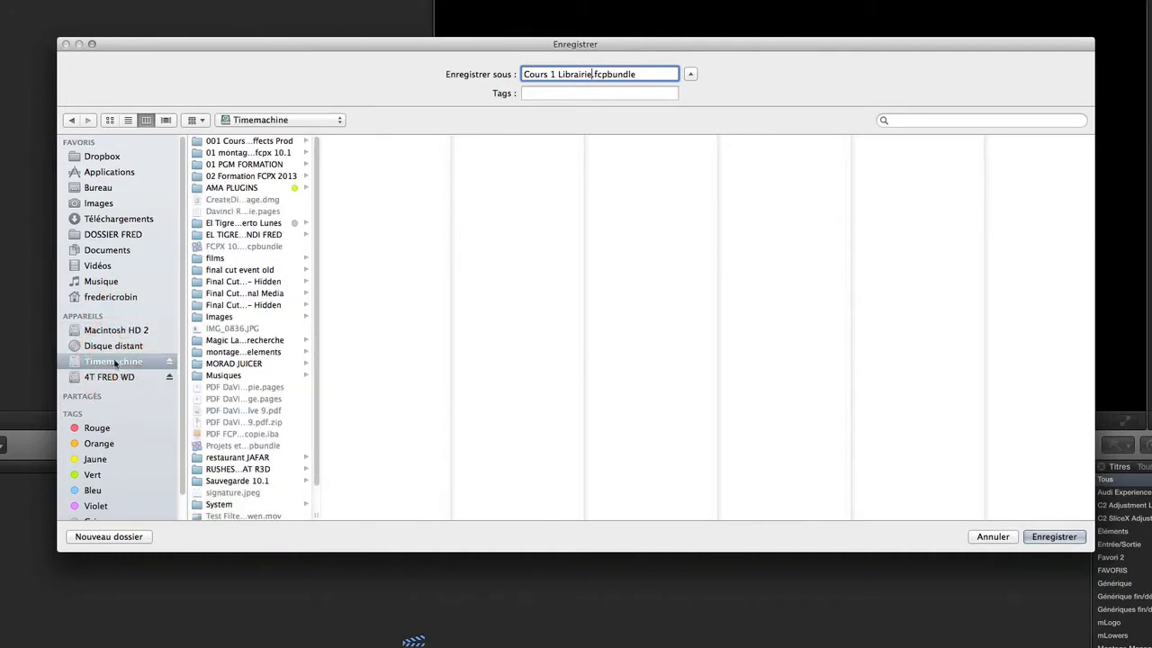
pyautogui.click(228, 142)
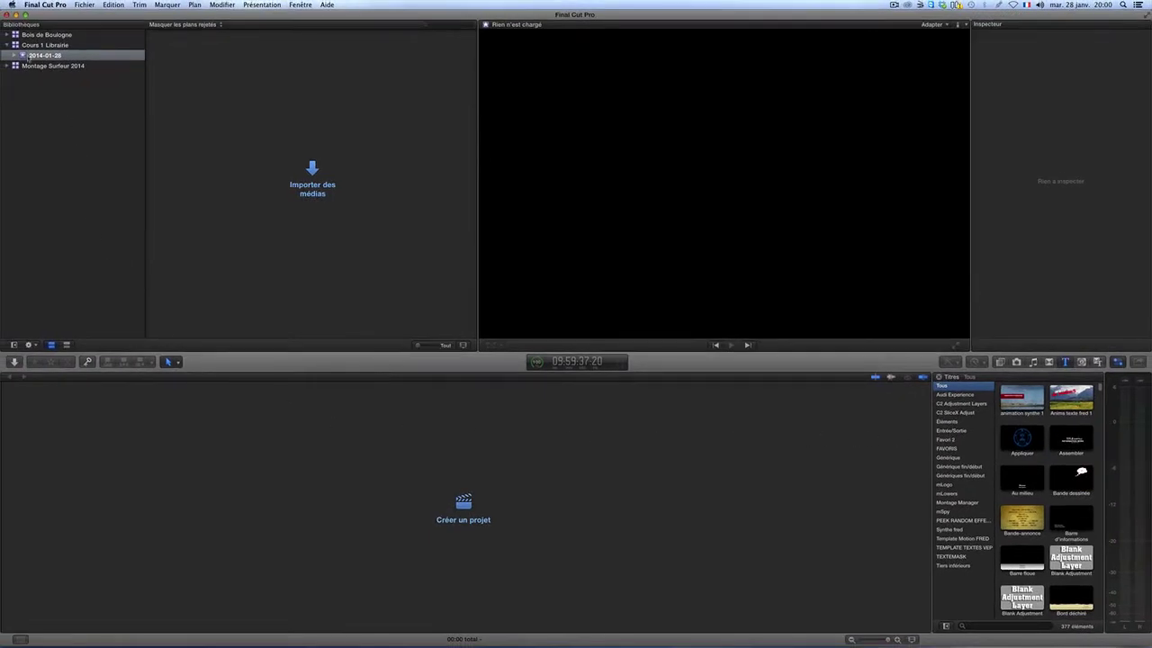
# Reveal the Cours 1 Librairie library in the Finder and examine the 2014-01-28 folder inside its package contents
pyautogui.click(43, 47)
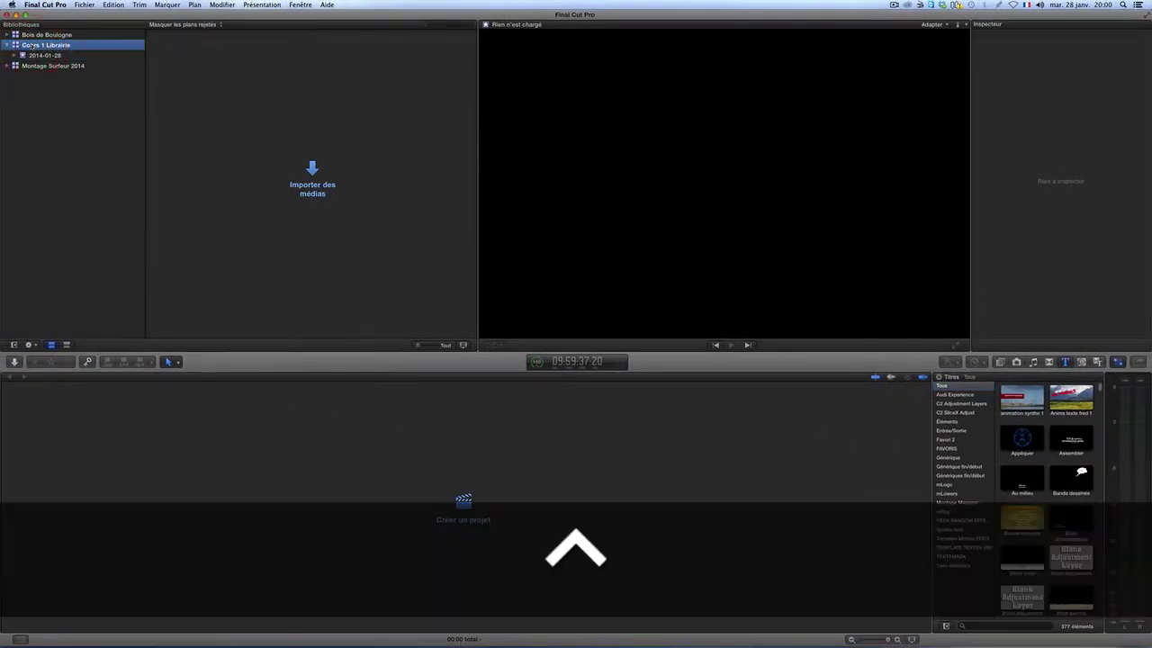
pyautogui.keyDown('ctrl'); pyautogui.click(43, 46); pyautogui.keyUp('ctrl')
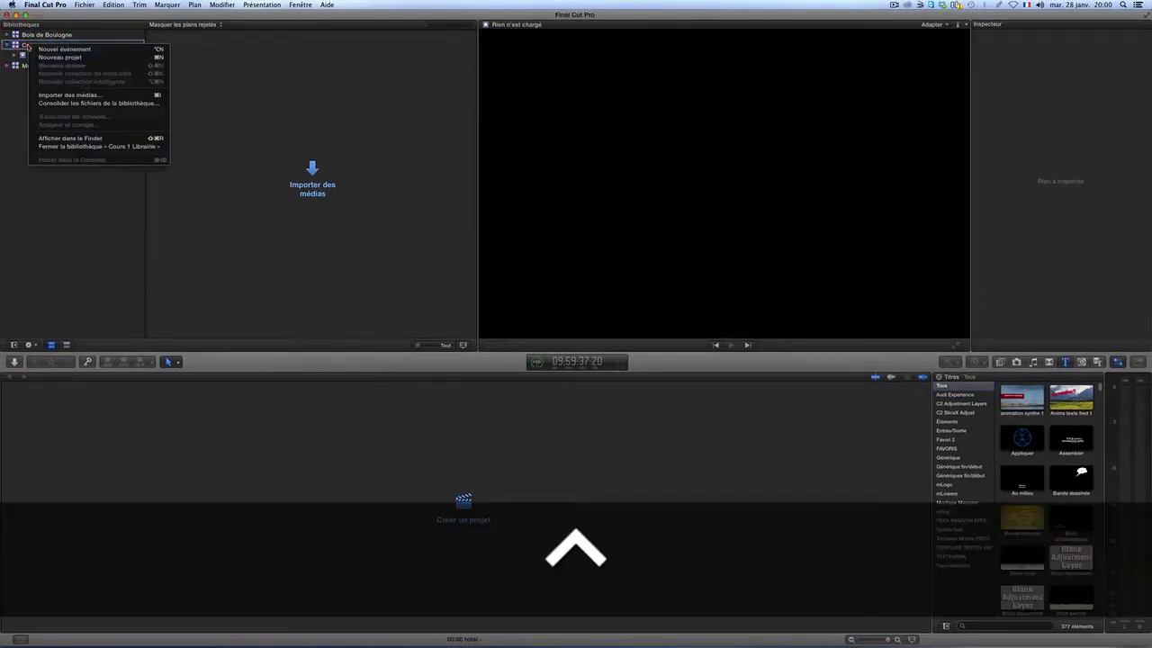
pyautogui.click(61, 139)
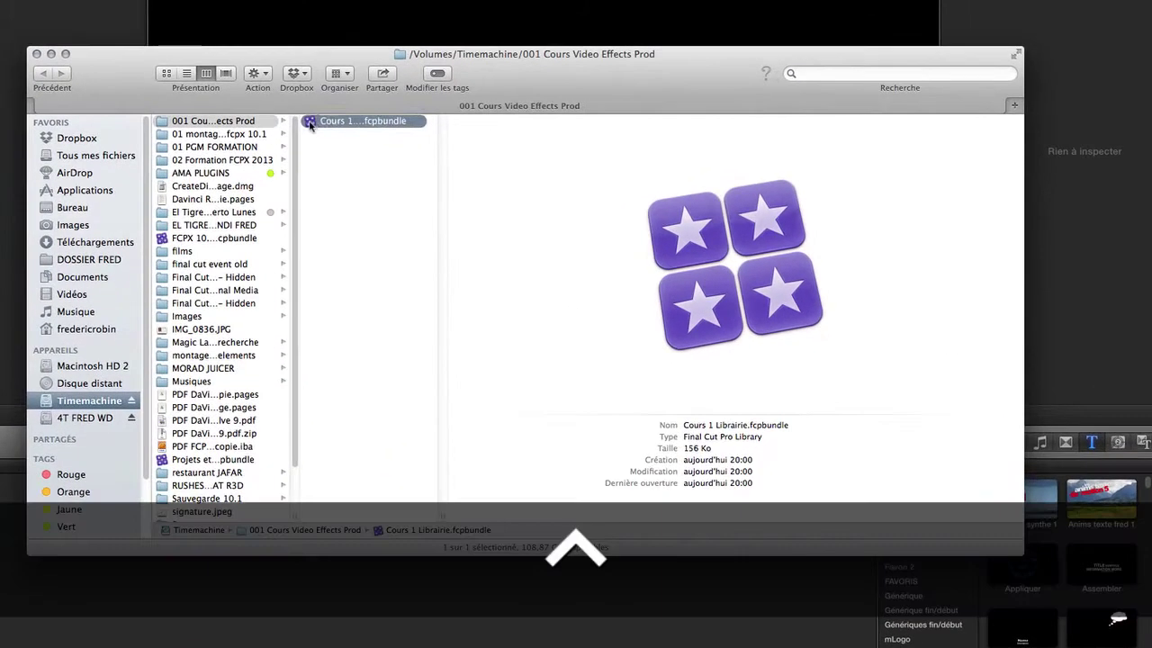
pyautogui.keyDown('ctrl'); pyautogui.click(310, 124); pyautogui.keyUp('ctrl')
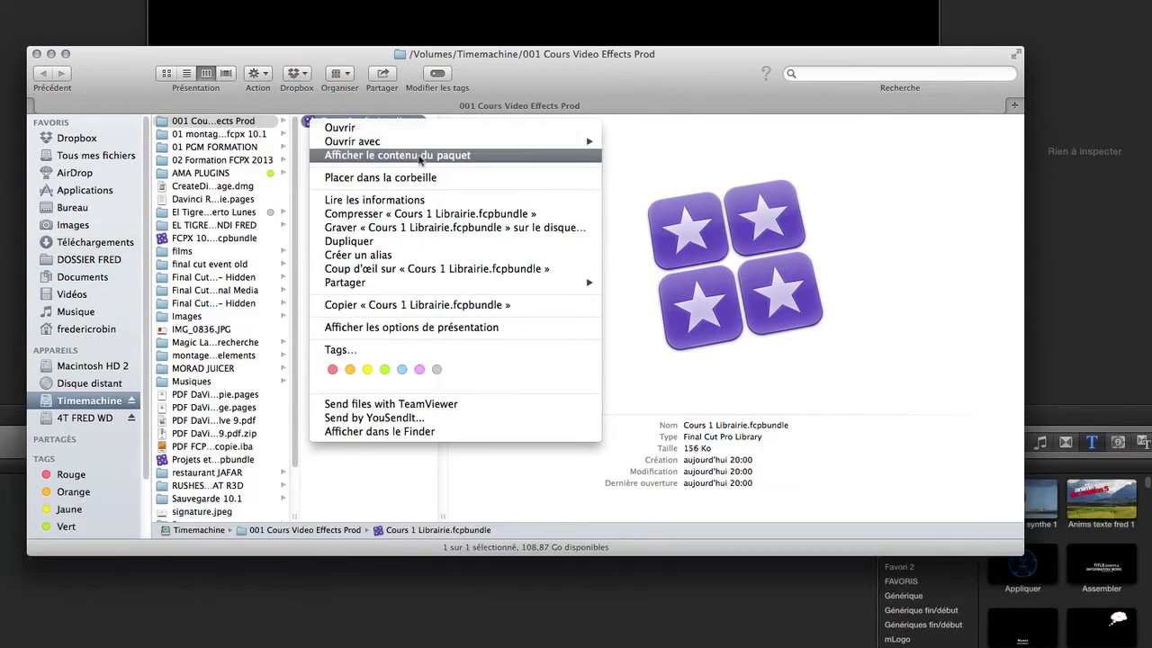
pyautogui.click(418, 157)
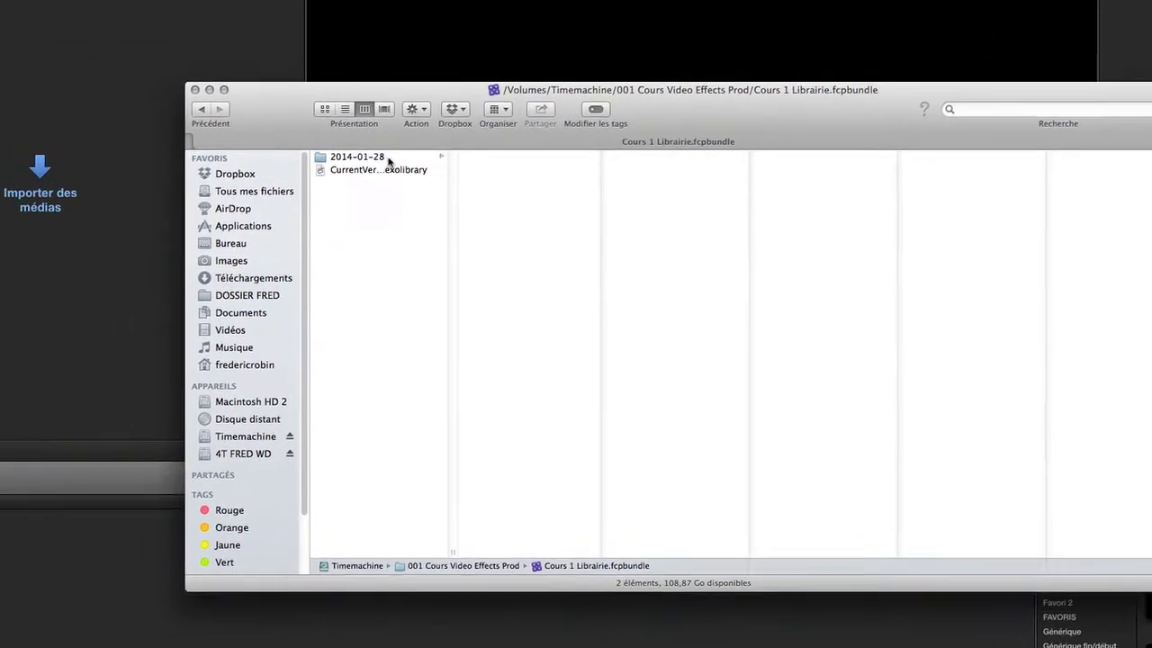
pyautogui.click(360, 157)
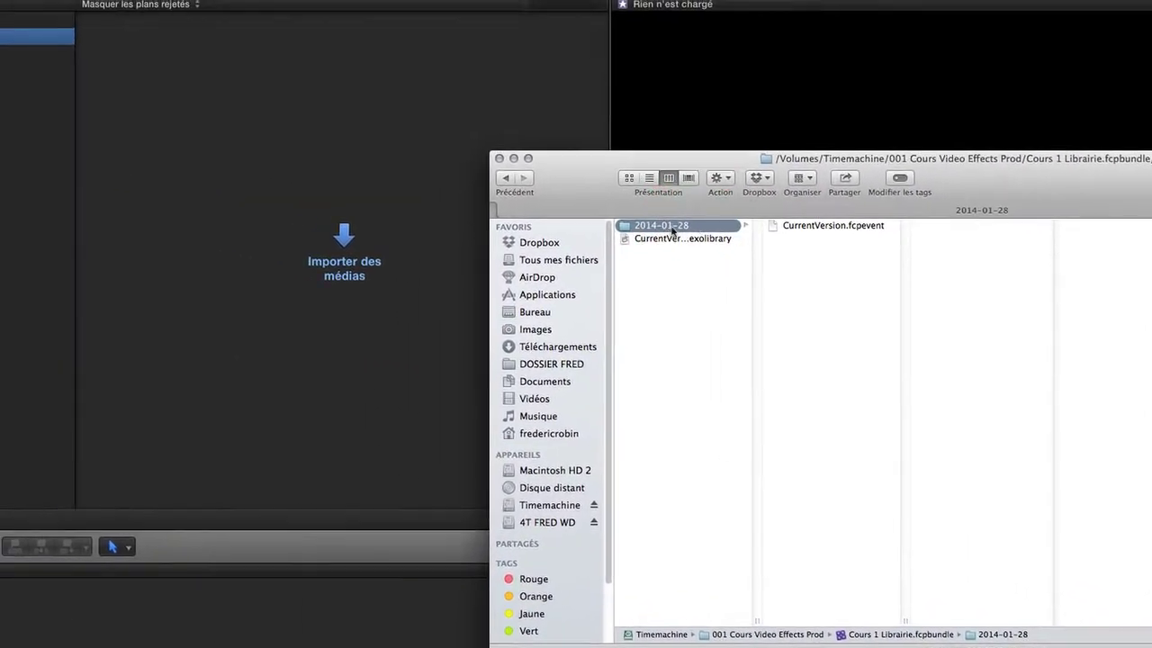
# Compare the library's 2014-01-28 event with the matching folder in the Finder, and close the Finder window
pyautogui.click(63, 90)
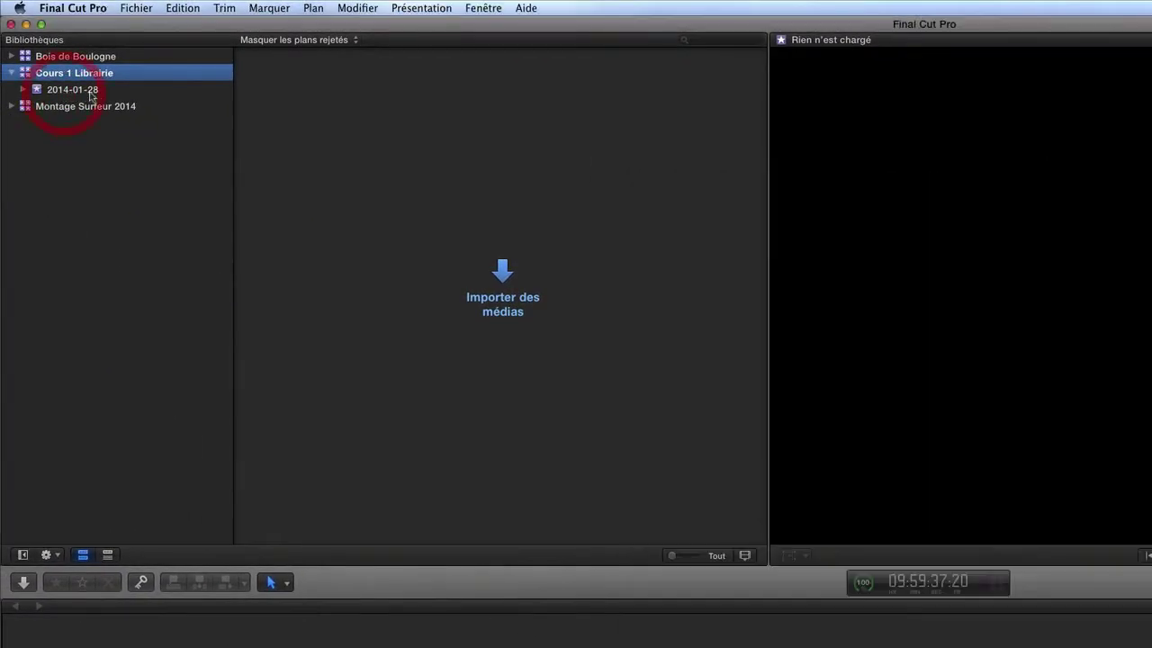
pyautogui.click(95, 90)
pyautogui.click(97, 76)
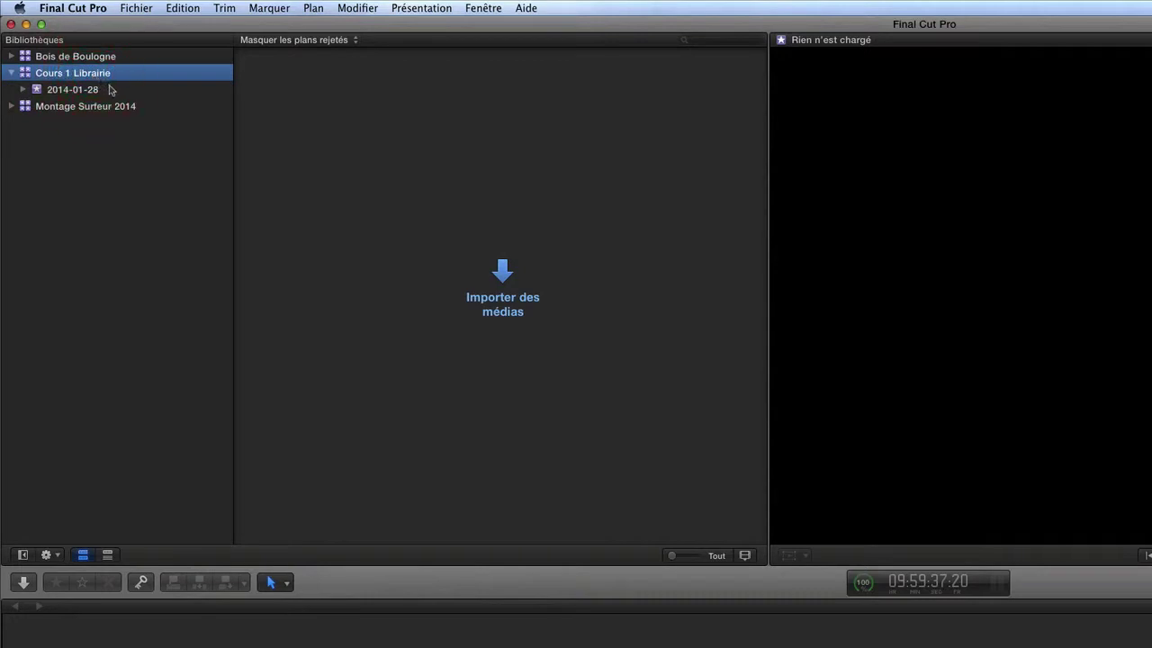
pyautogui.press('super+Tab')
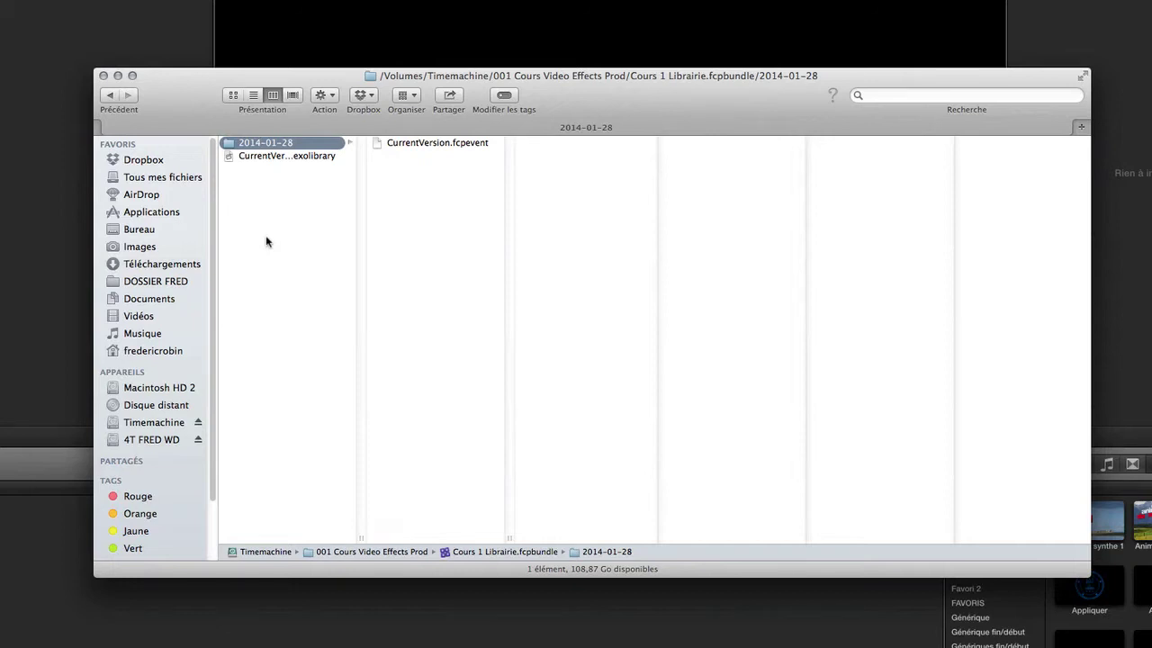
pyautogui.click(258, 143)
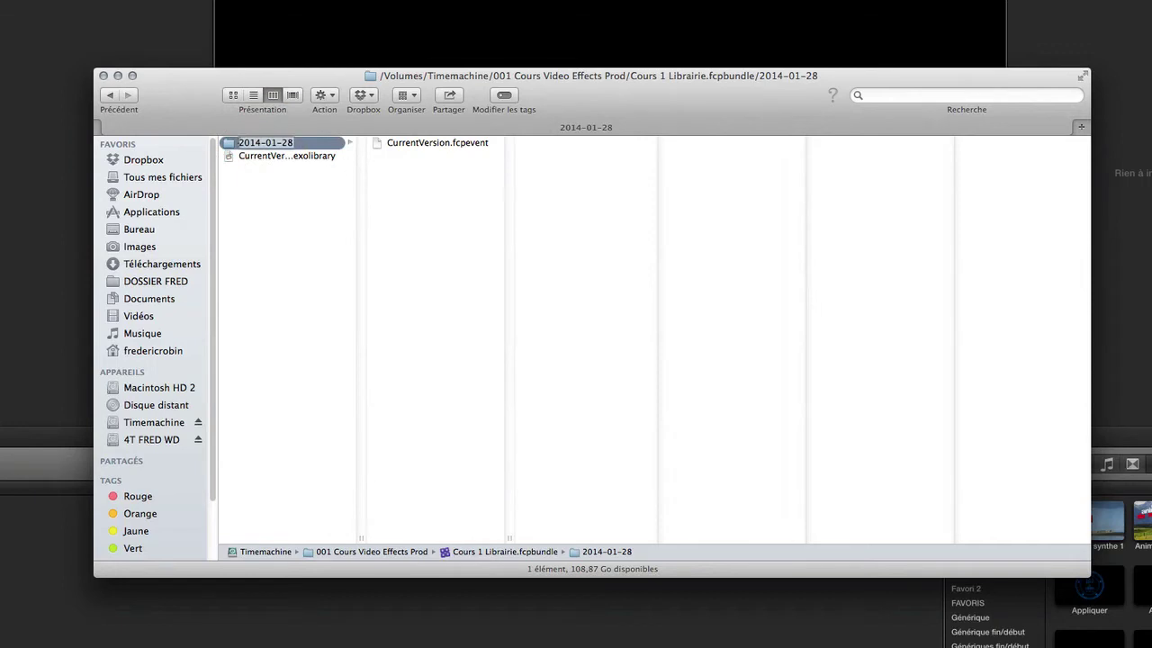
pyautogui.click(225, 147)
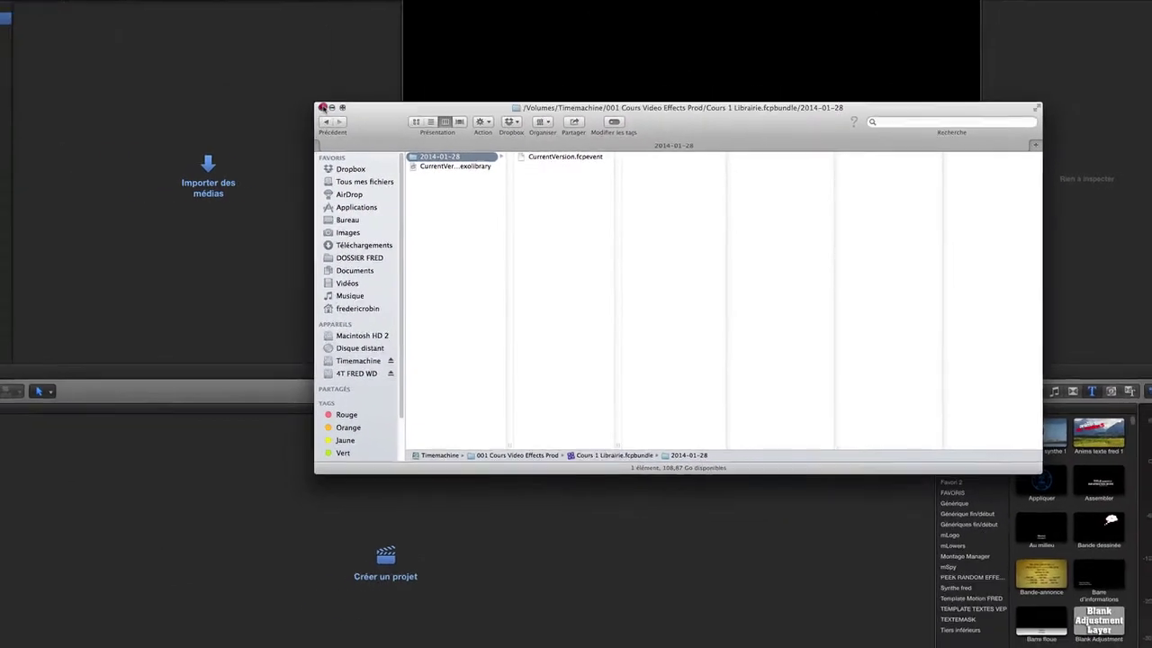
pyautogui.click(322, 108)
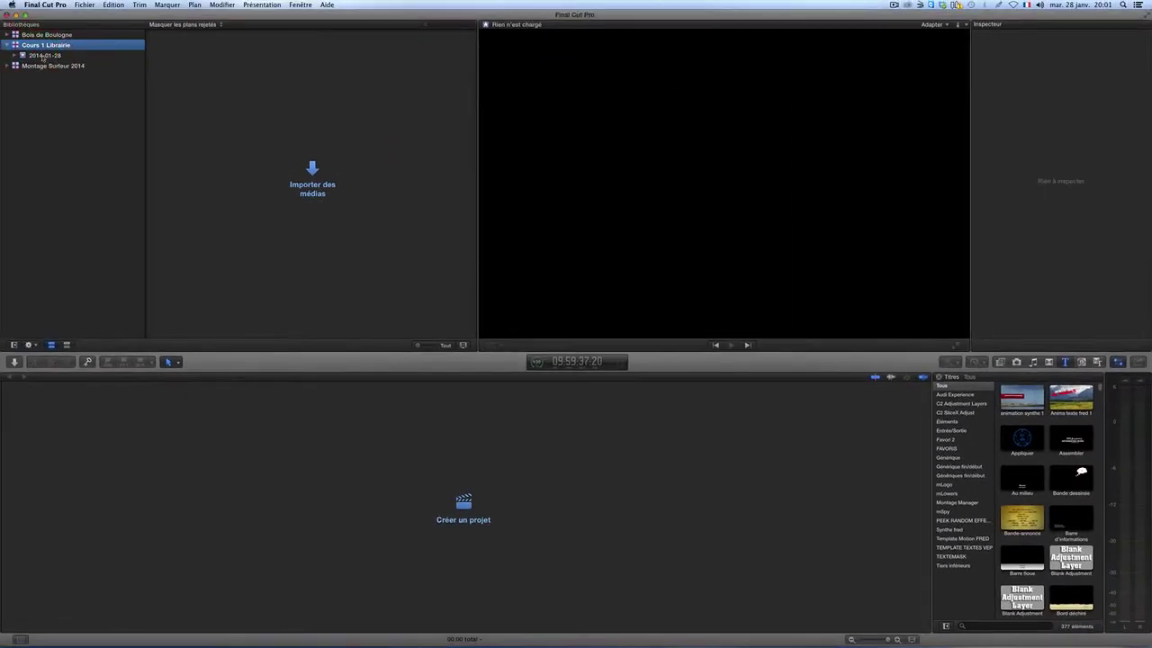
# Rename the 2014-01-28 event in the Cours 1 Librairie library as "Rushes Boulogne"
pyautogui.click(42, 56)
pyautogui.click(42, 56)
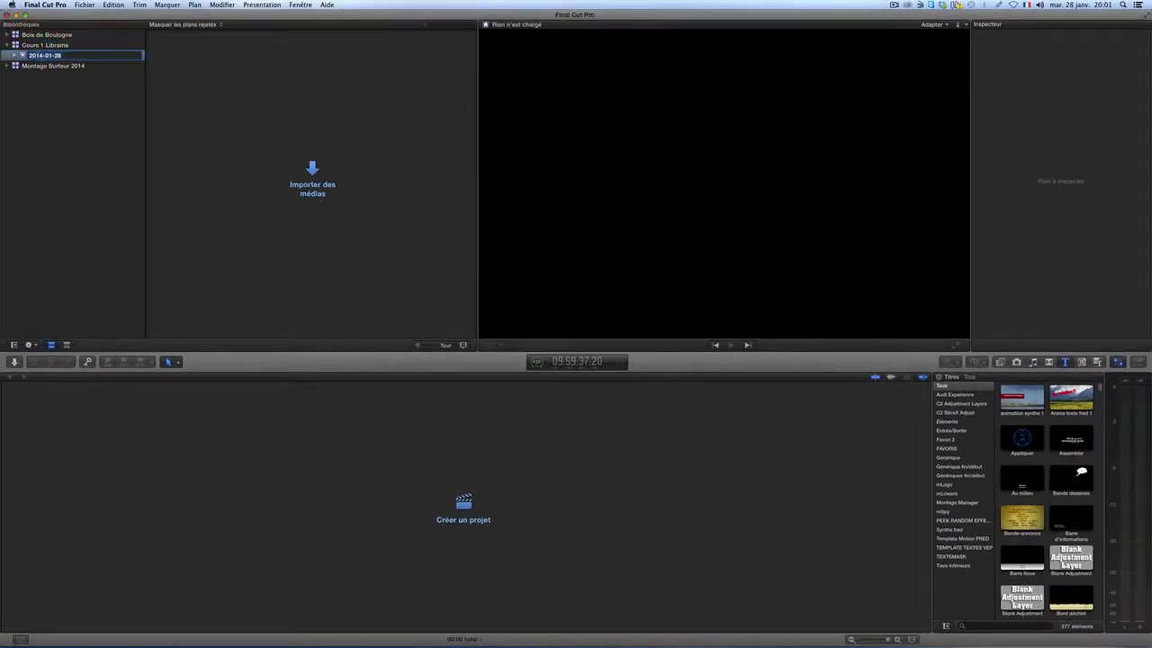
pyautogui.write('Ru')
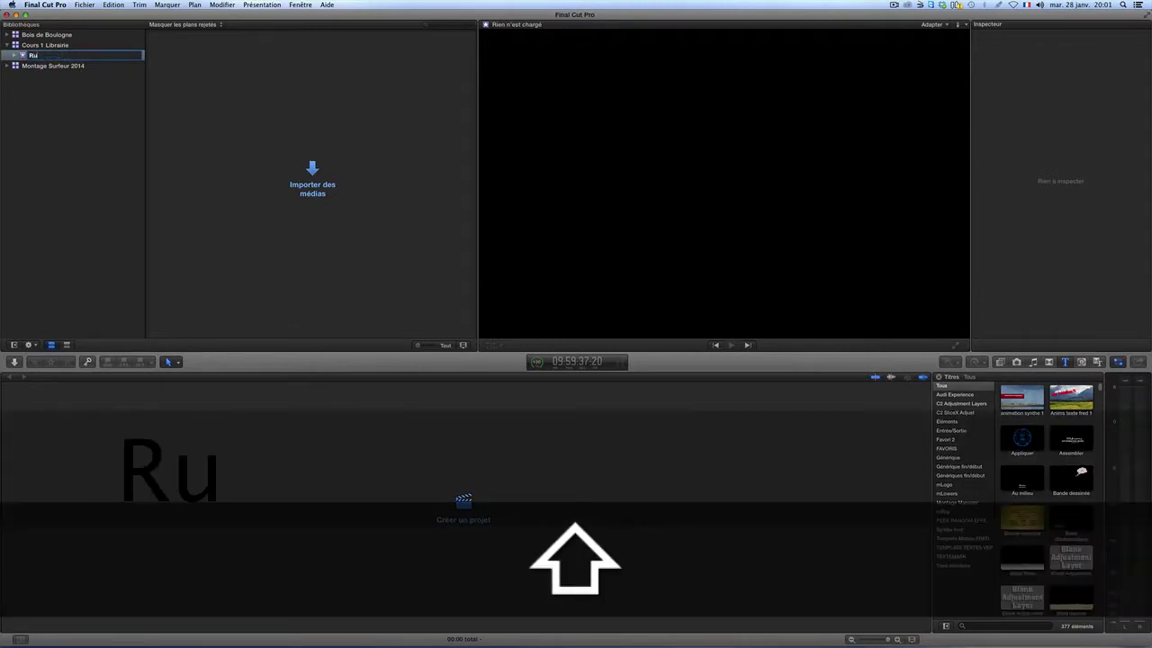
pyautogui.write('shes Boulo')
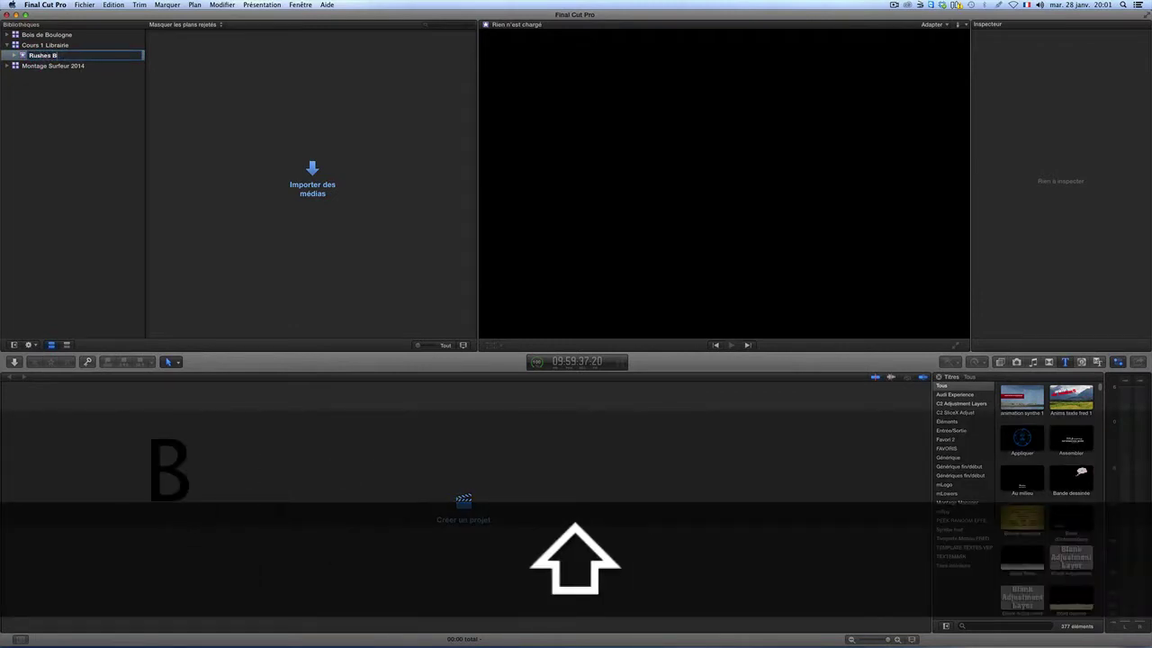
pyautogui.write('gne')
pyautogui.press('Return')
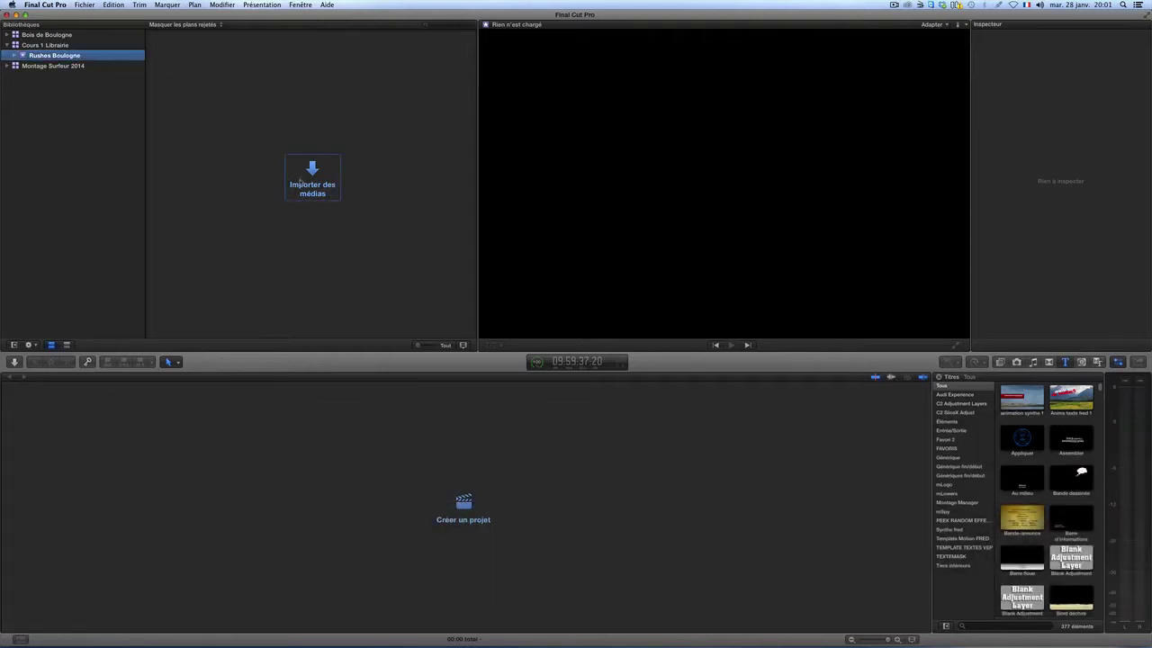
# Open media import for the Rushes Boulogne event and add the "03 RUSHES PARIS DEC 2011" folder to the favorites
pyautogui.click(312, 184)
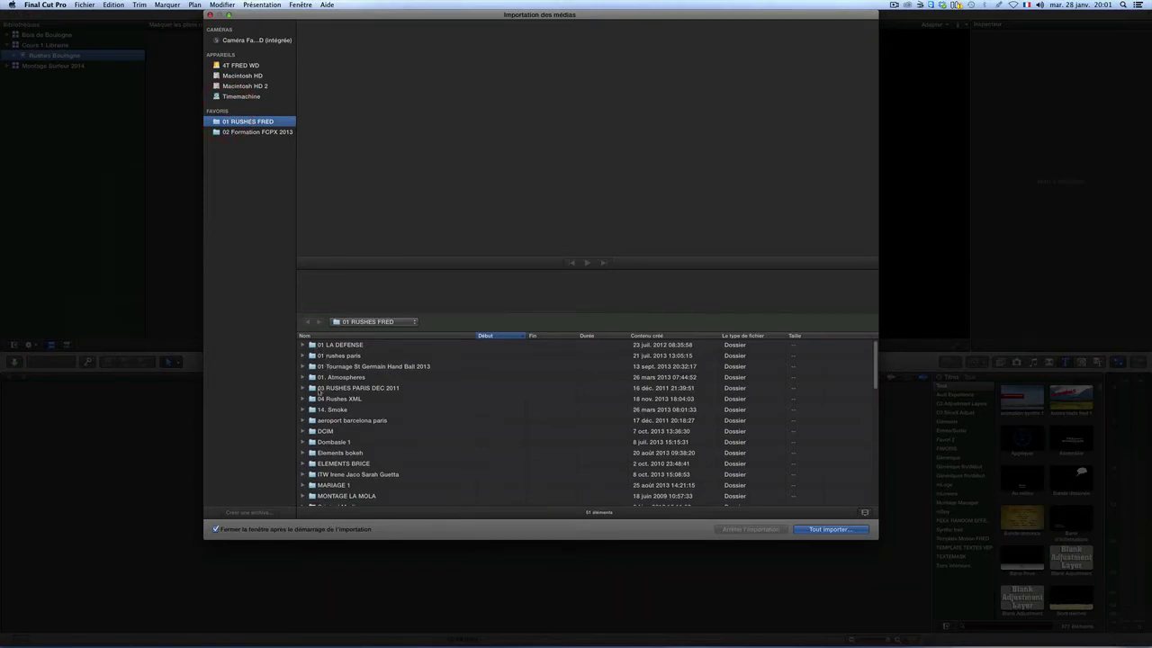
pyautogui.moveTo(311, 389); pyautogui.dragTo(223, 115)
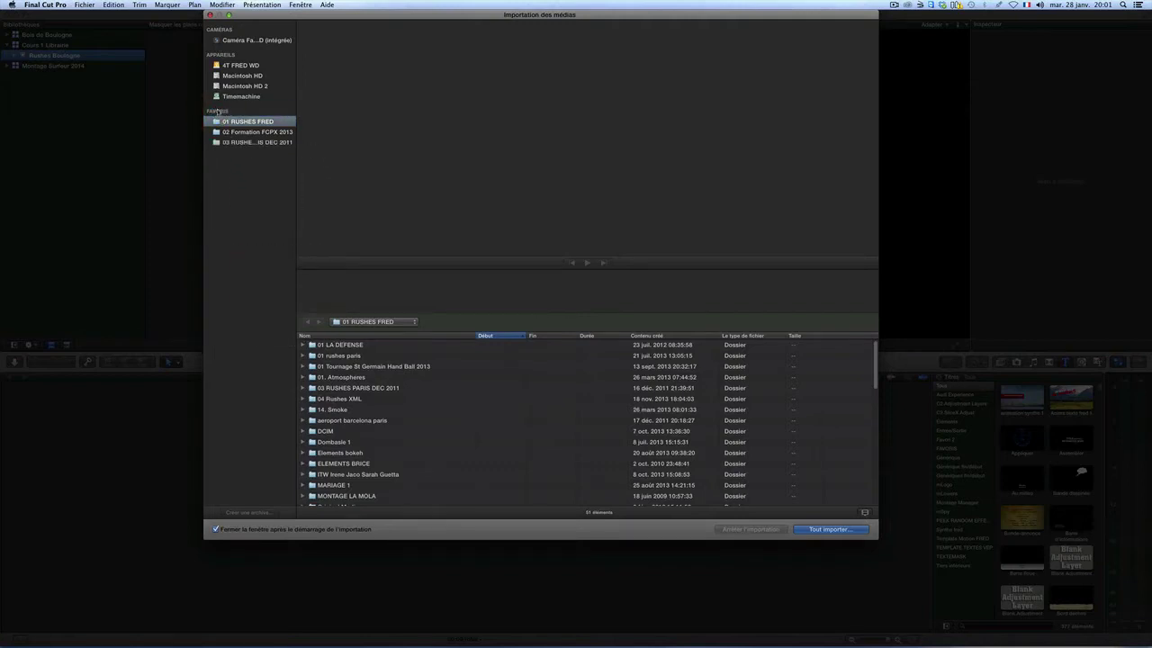
pyautogui.click(230, 133)
pyautogui.click(235, 142)
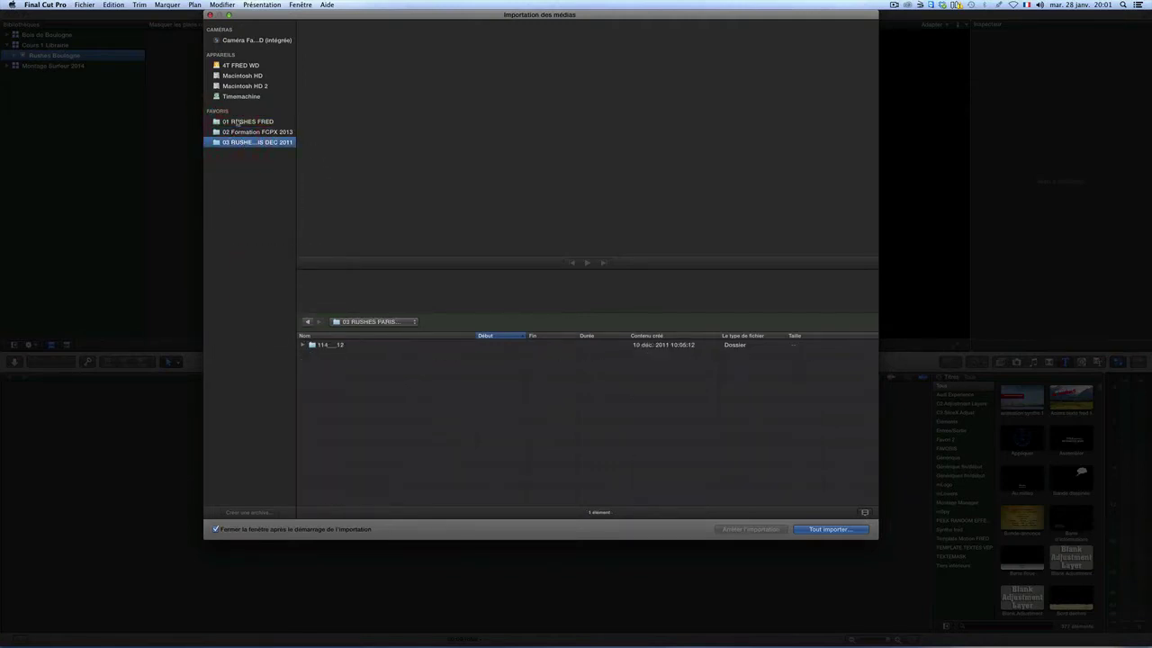
# Examine the contents of the connected drives and the favorite folders available for import
pyautogui.click(240, 121)
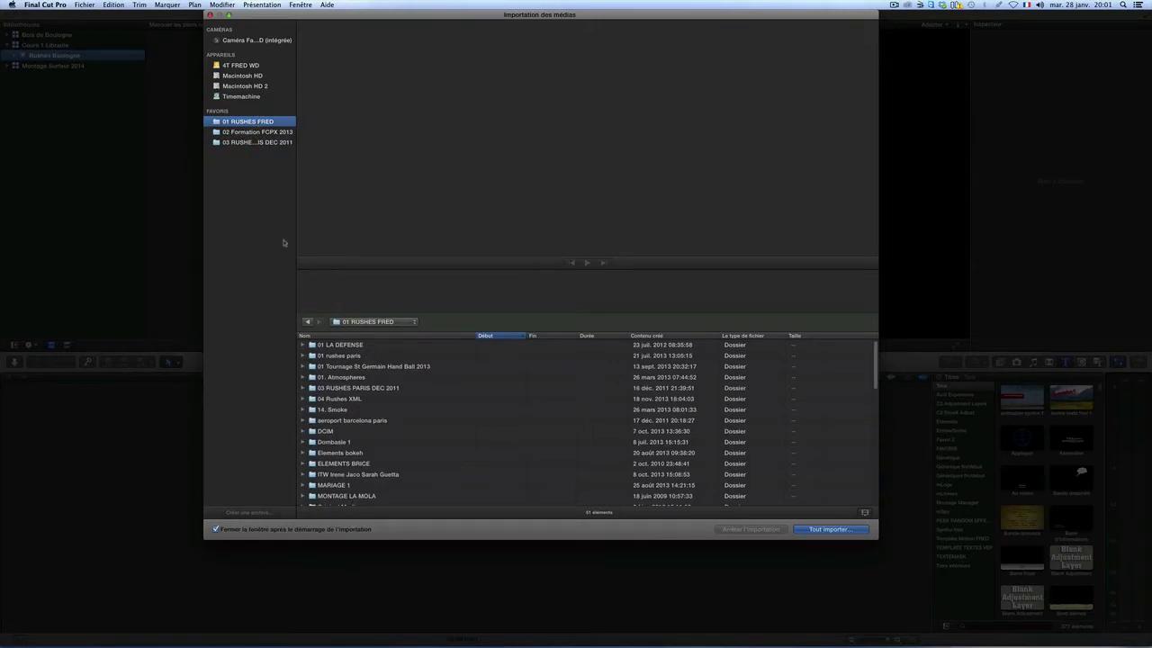
pyautogui.click(240, 65)
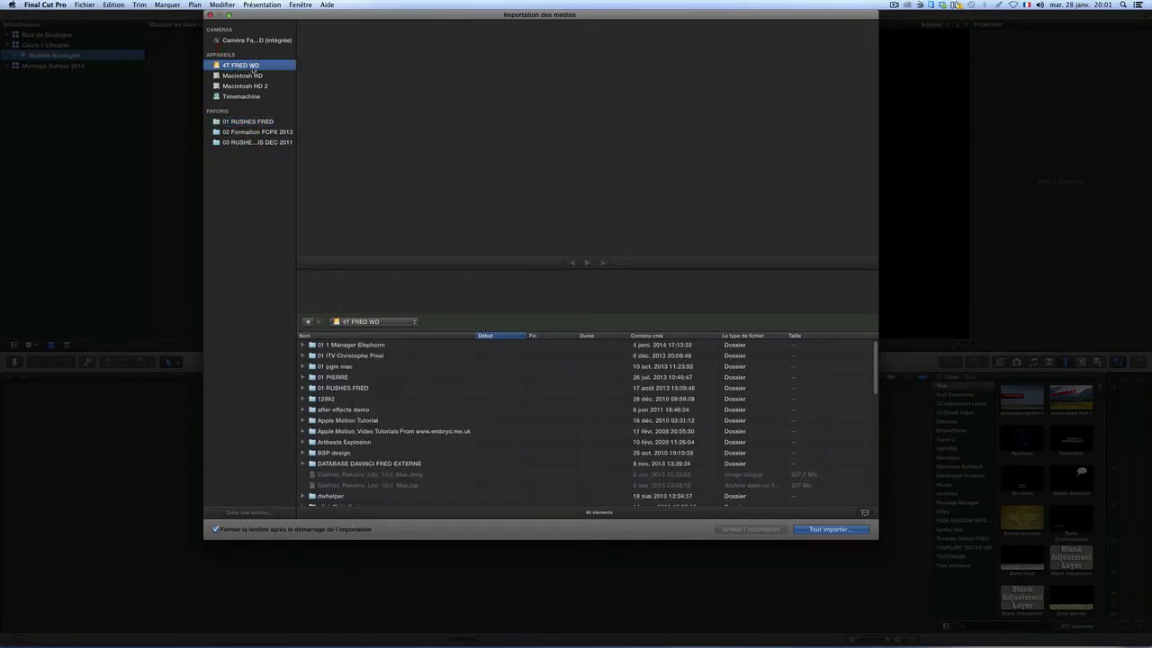
pyautogui.click(248, 78)
pyautogui.click(245, 86)
pyautogui.click(243, 97)
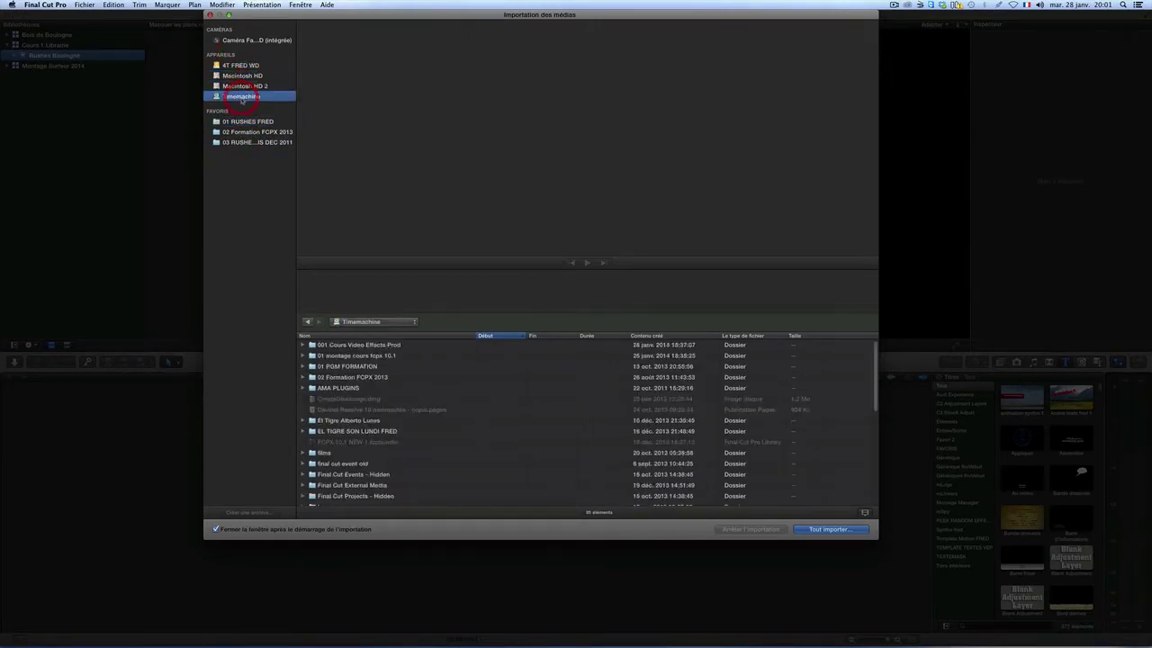
pyautogui.click(249, 122)
pyautogui.click(247, 132)
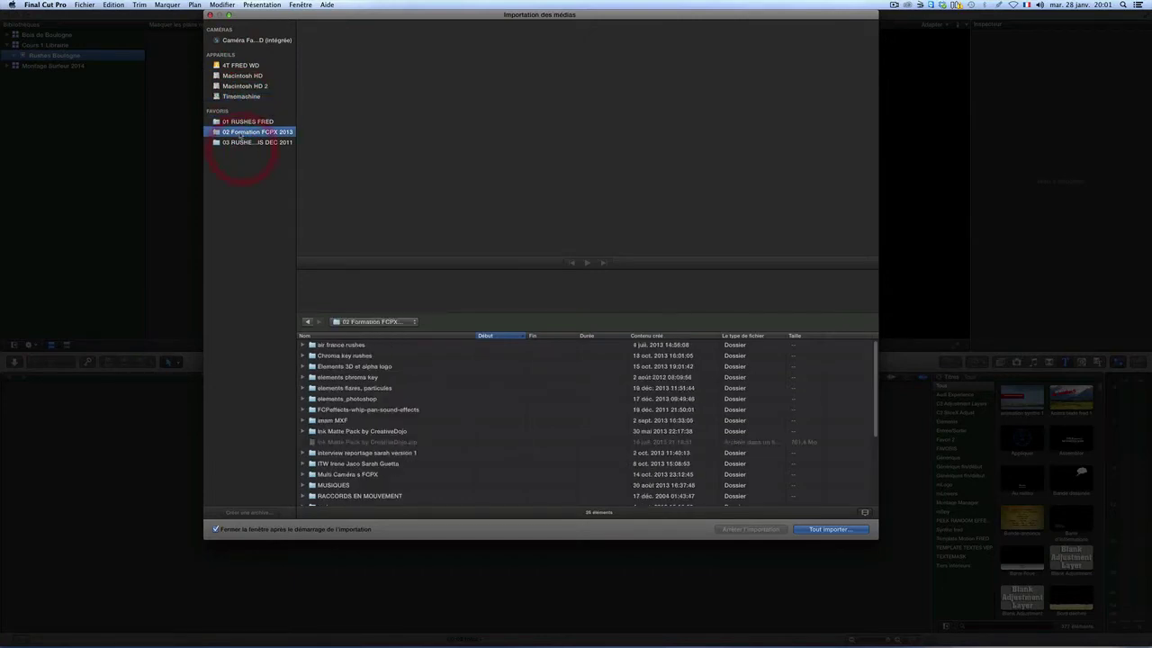
# Select clips MVI_3102.MOV to MVI_3106.MOV in the Rushes Bois de Boulogne folder of the 01 RUSHES FRED favorite
pyautogui.click(239, 126)
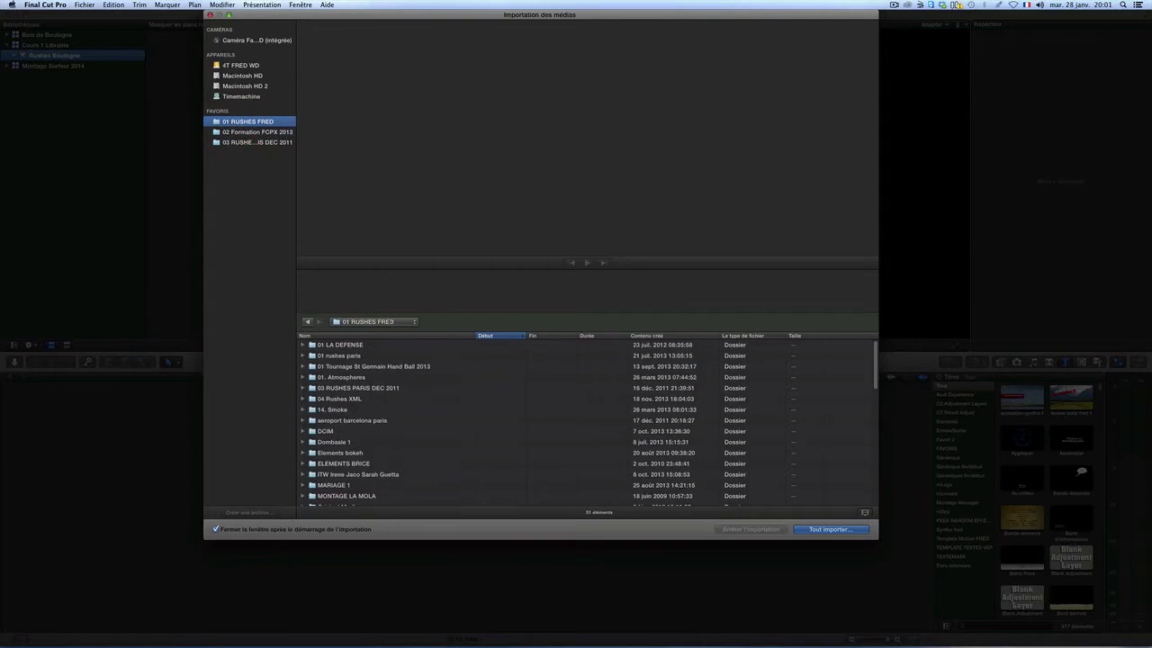
pyautogui.scroll(-10, 382, 396)
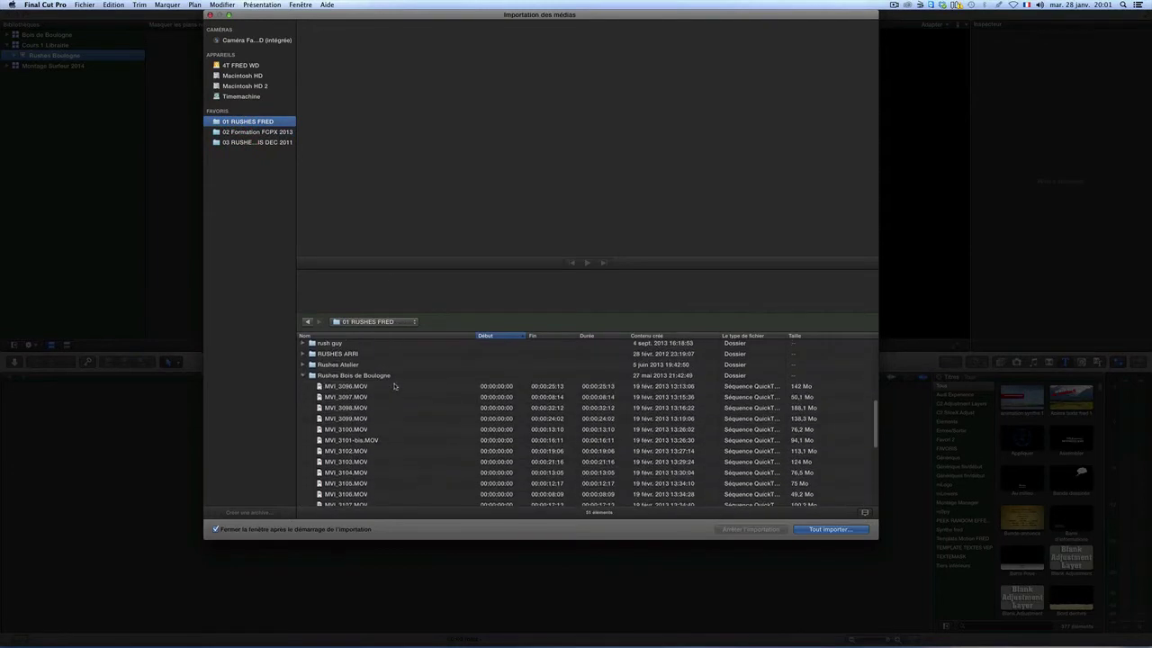
pyautogui.click(350, 365)
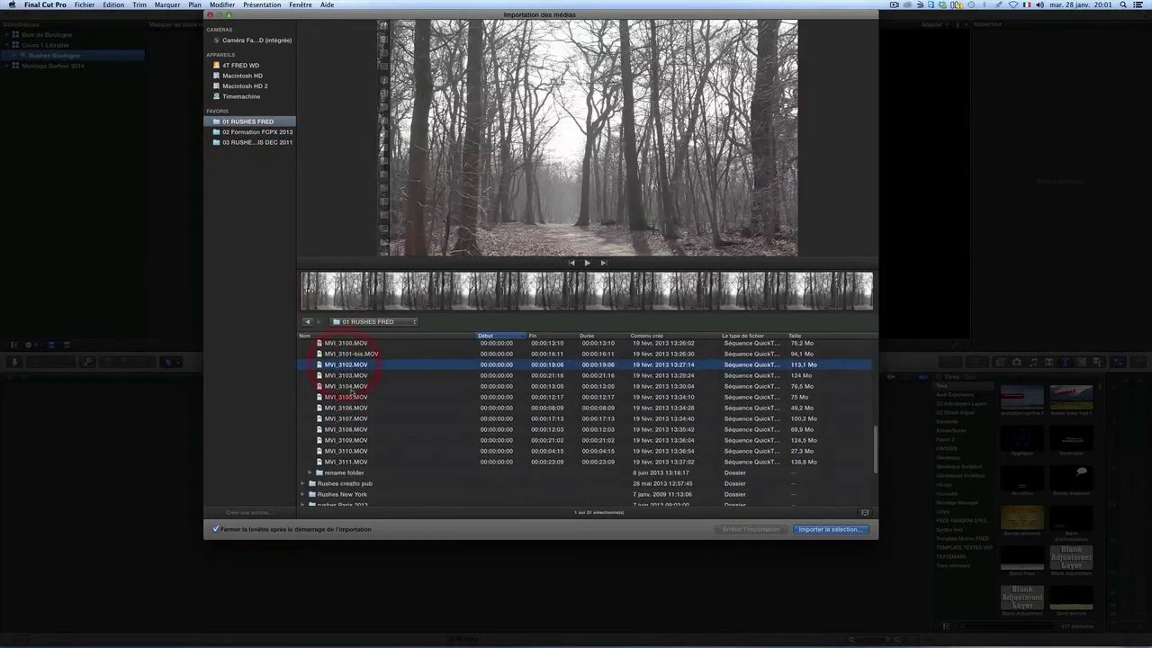
pyautogui.keyDown('shift'); pyautogui.click(352, 407); pyautogui.keyUp('shift')
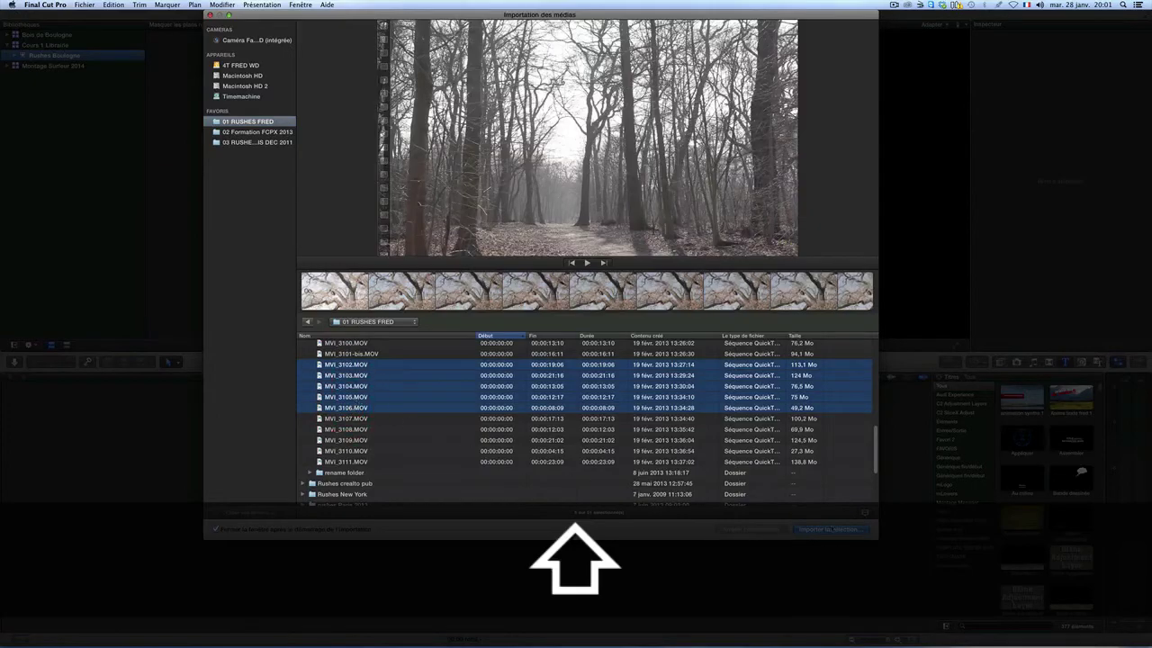
# Import the selected clips into the Rushes Boulogne event, copying them into the Cours 1 Librairie library and creating optimized and proxy media
pyautogui.click(832, 530)
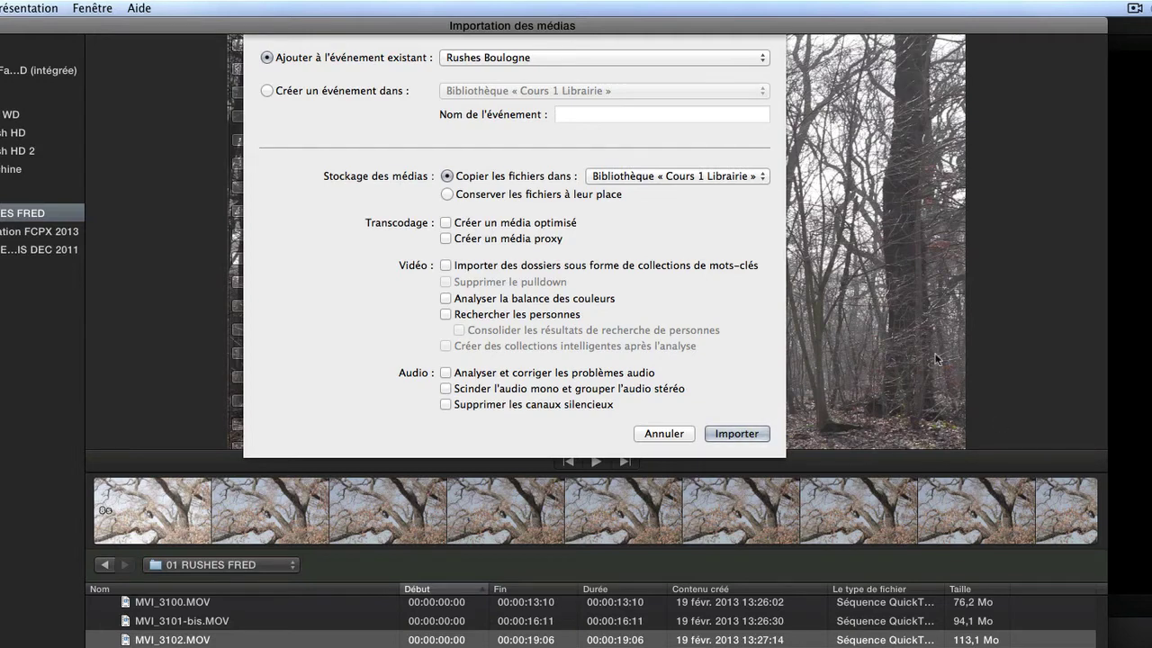
pyautogui.click(446, 223)
pyautogui.click(448, 240)
pyautogui.click(445, 232)
pyautogui.click(445, 237)
pyautogui.click(446, 262)
pyautogui.click(447, 264)
pyautogui.click(725, 425)
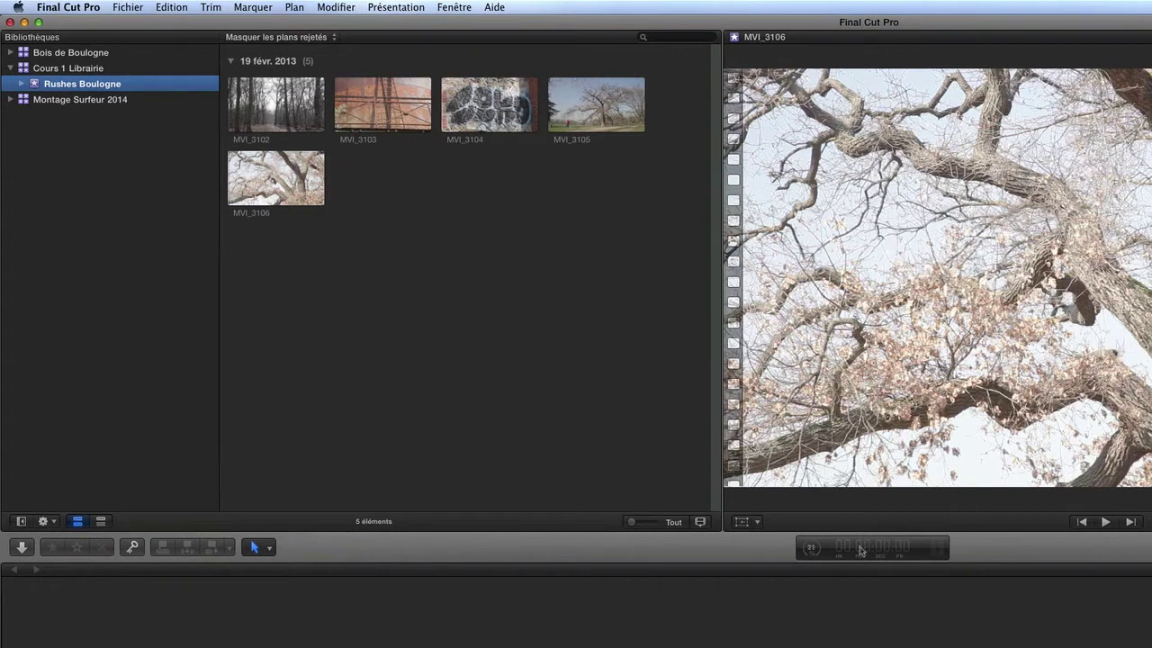
# Check the progress of the import and transcoding background tasks, and close their window
pyautogui.click(811, 547)
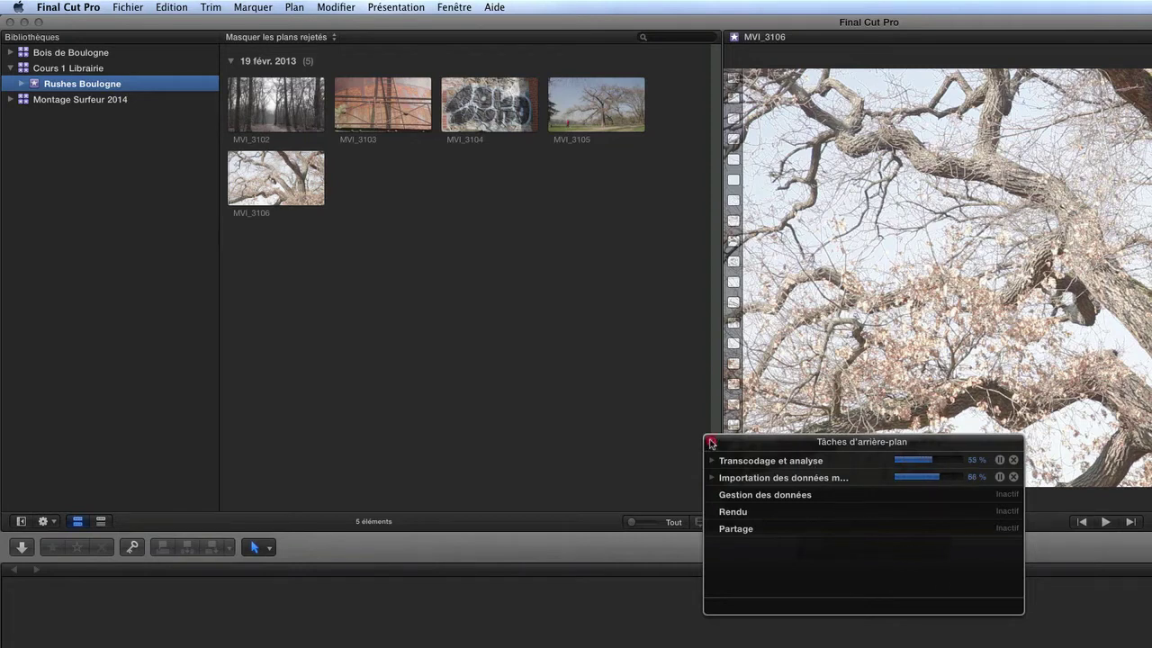
pyautogui.click(712, 478)
pyautogui.click(711, 441)
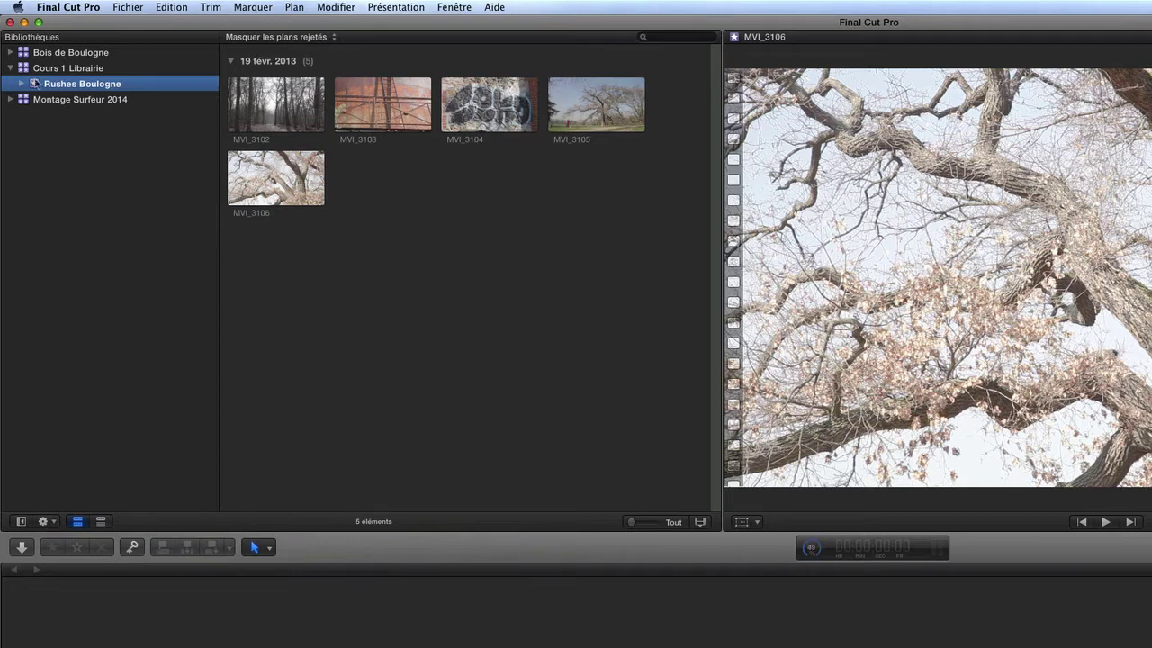
# Reveal the Cours 1 Librairie library in the Finder and show the package contents of its fcpbundle file
pyautogui.click(59, 69)
pyautogui.keyDown('ctrl'); pyautogui.click(59, 69); pyautogui.keyUp('ctrl')
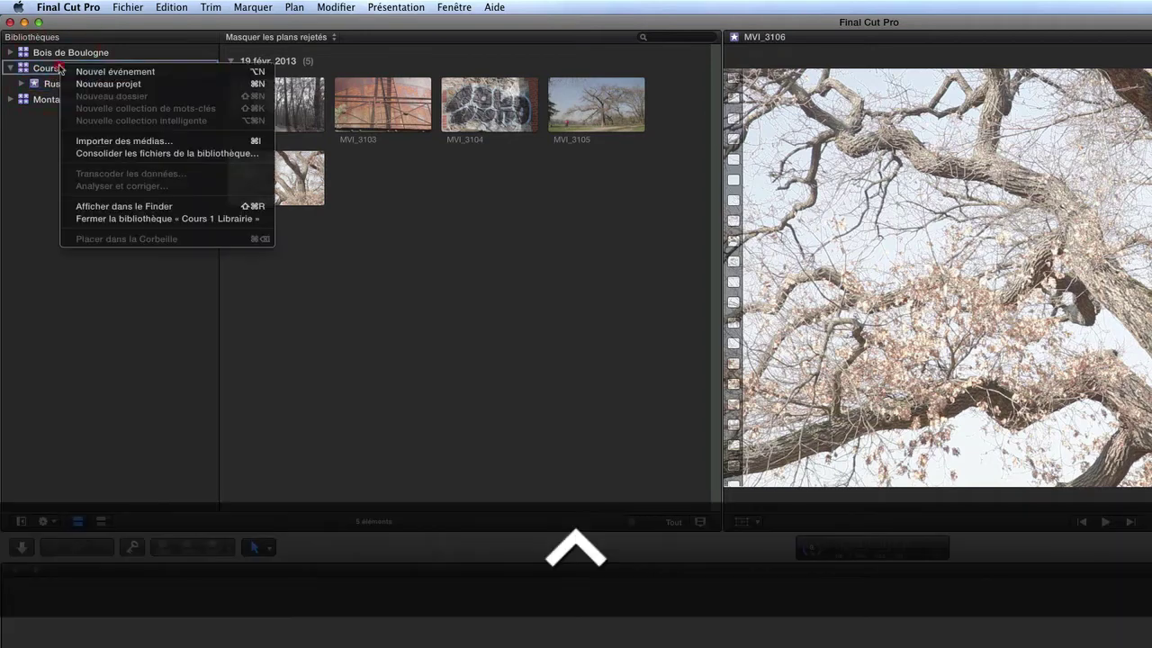
pyautogui.click(106, 207)
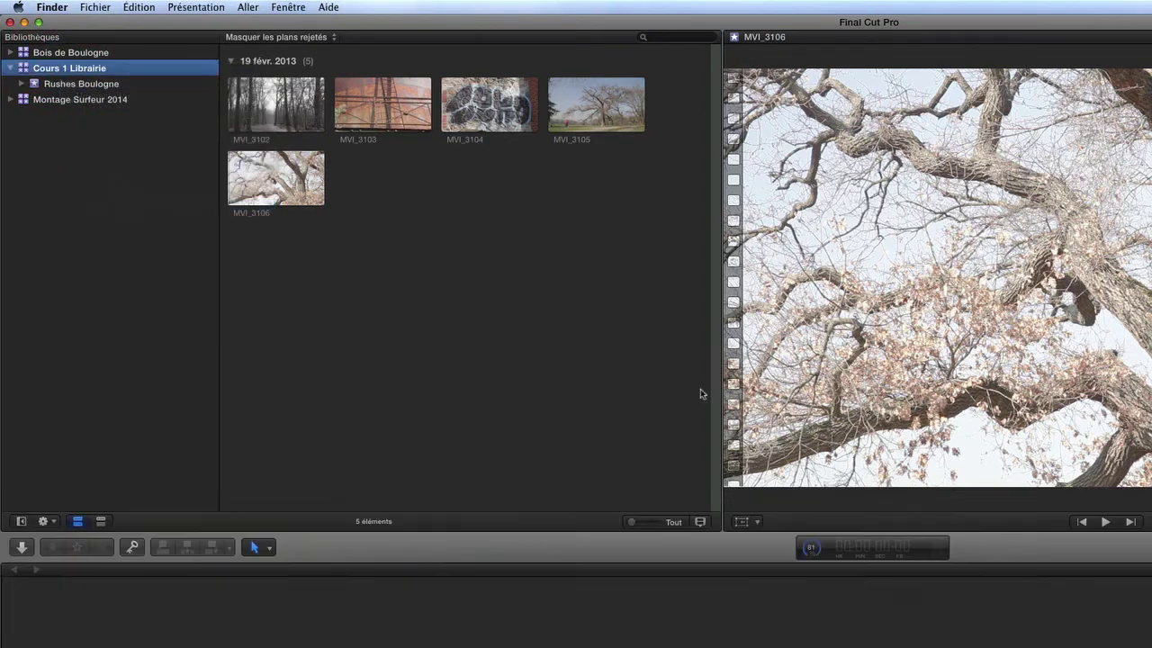
pyautogui.click(901, 255)
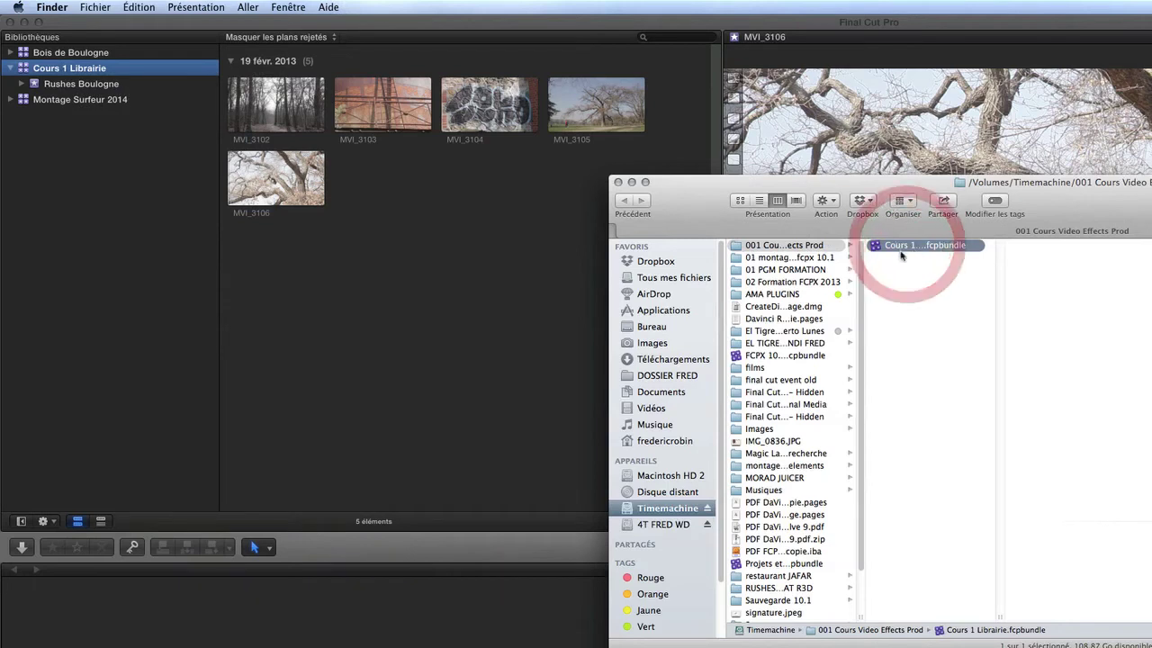
pyautogui.click(882, 249)
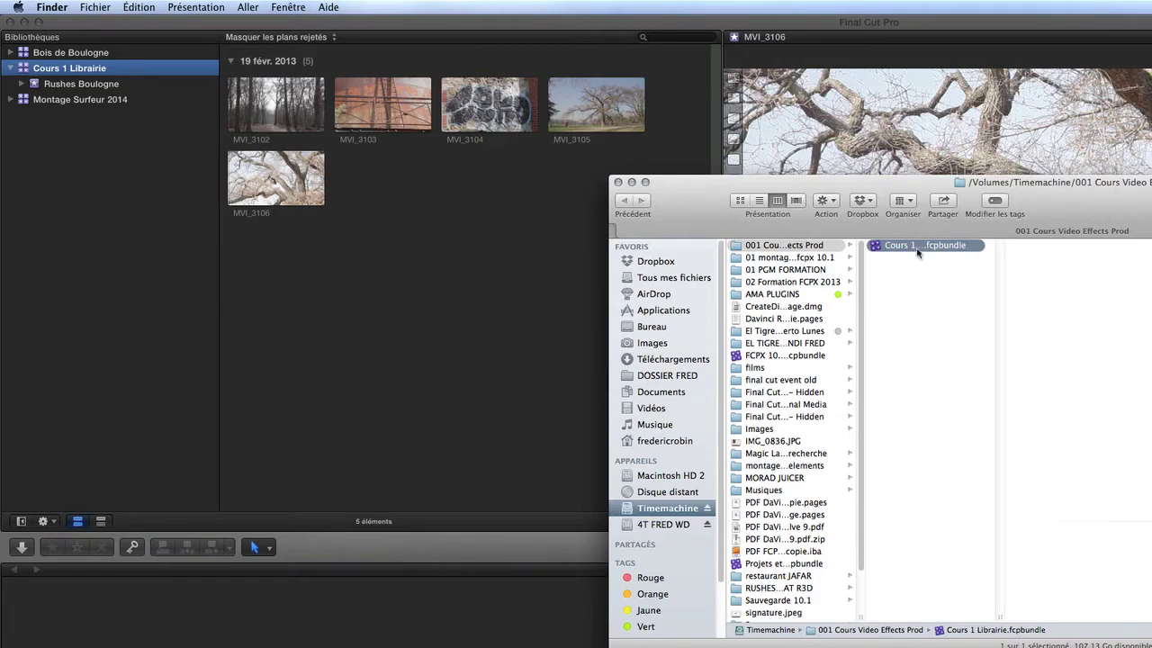
pyautogui.keyDown('ctrl'); pyautogui.click(878, 248); pyautogui.keyUp('ctrl')
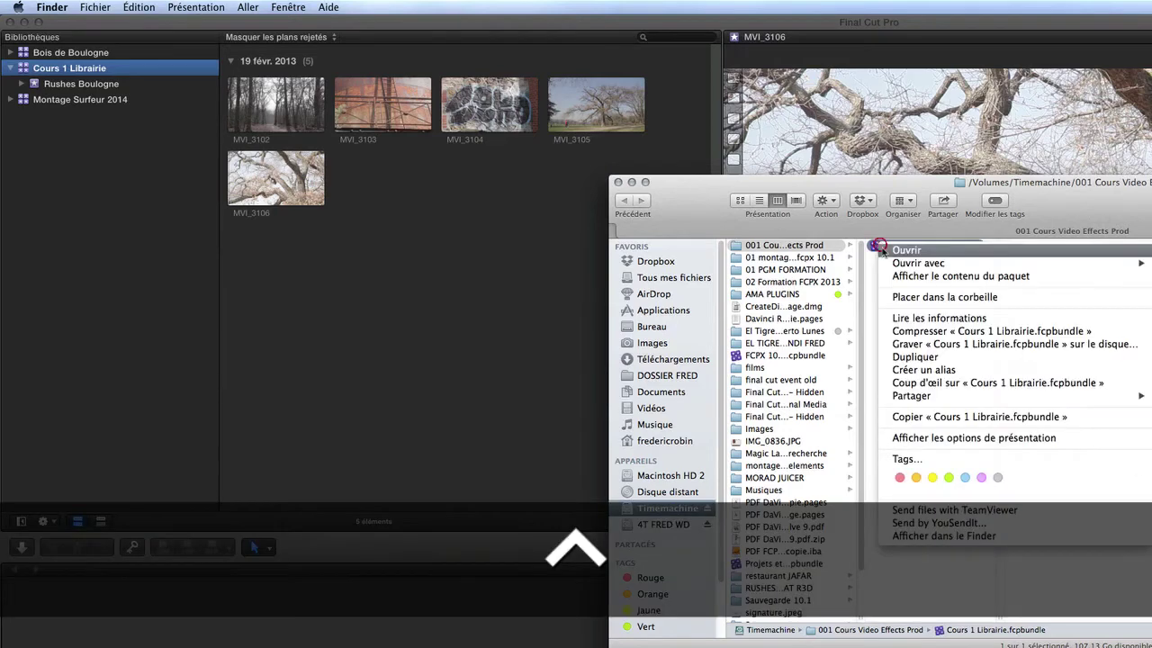
pyautogui.click(918, 275)
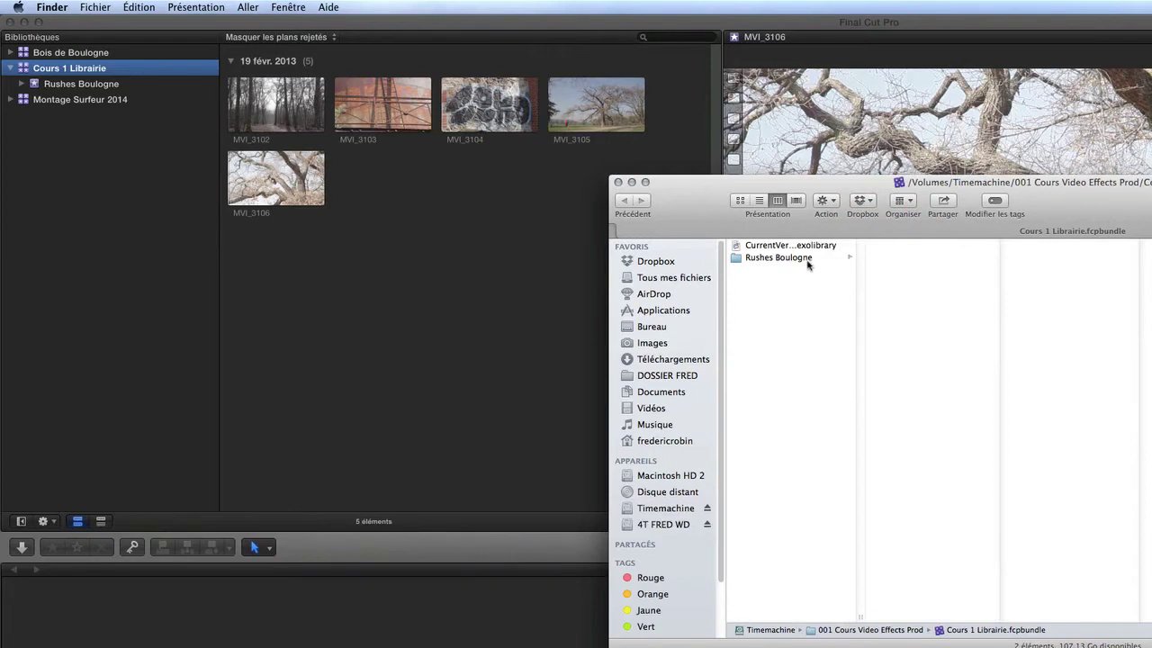
# Examine the Original Media and Render Files folders of the Rushes Boulogne event, including Thumbnail Media
pyautogui.click(798, 268)
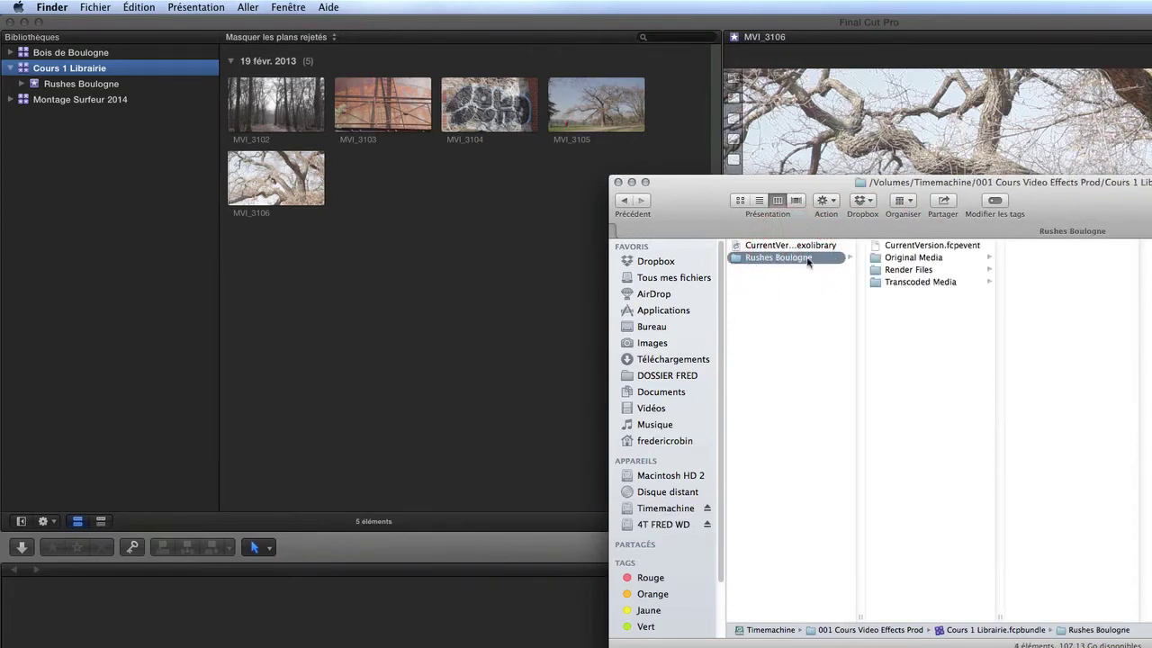
pyautogui.click(905, 261)
pyautogui.click(936, 259)
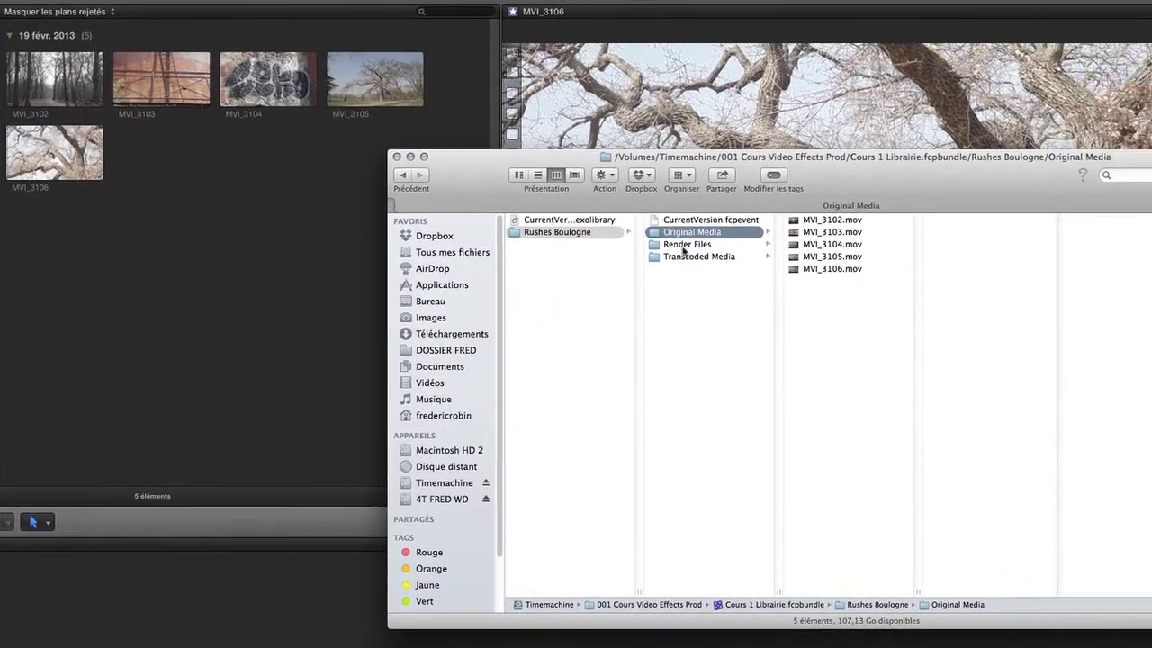
pyautogui.click(684, 246)
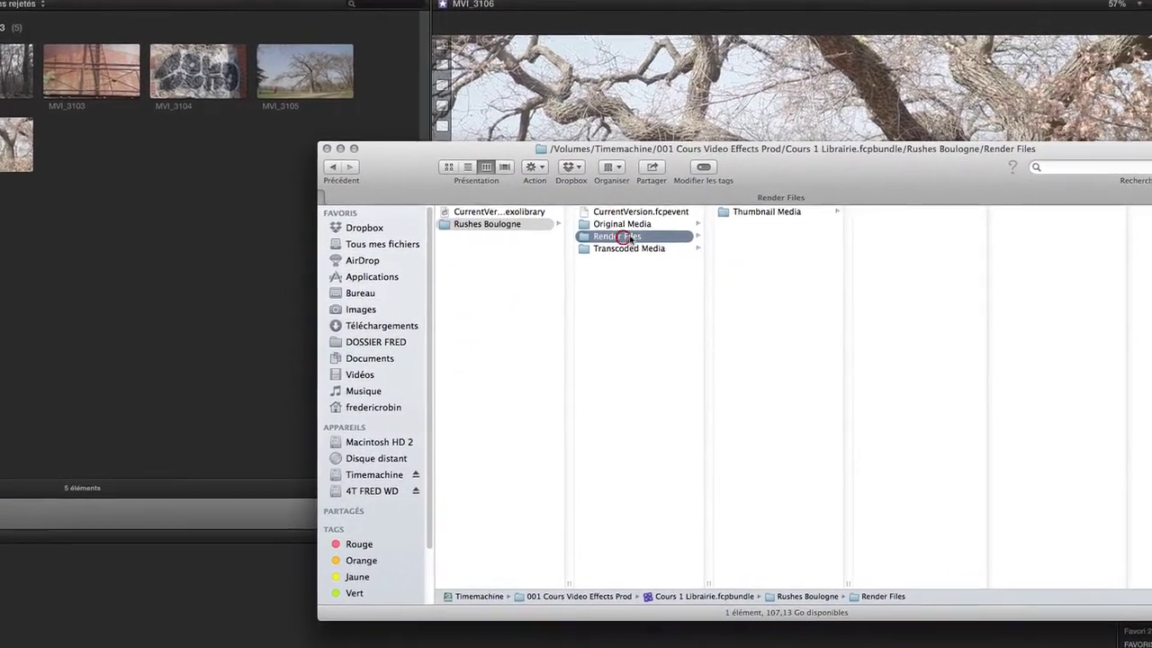
pyautogui.click(762, 209)
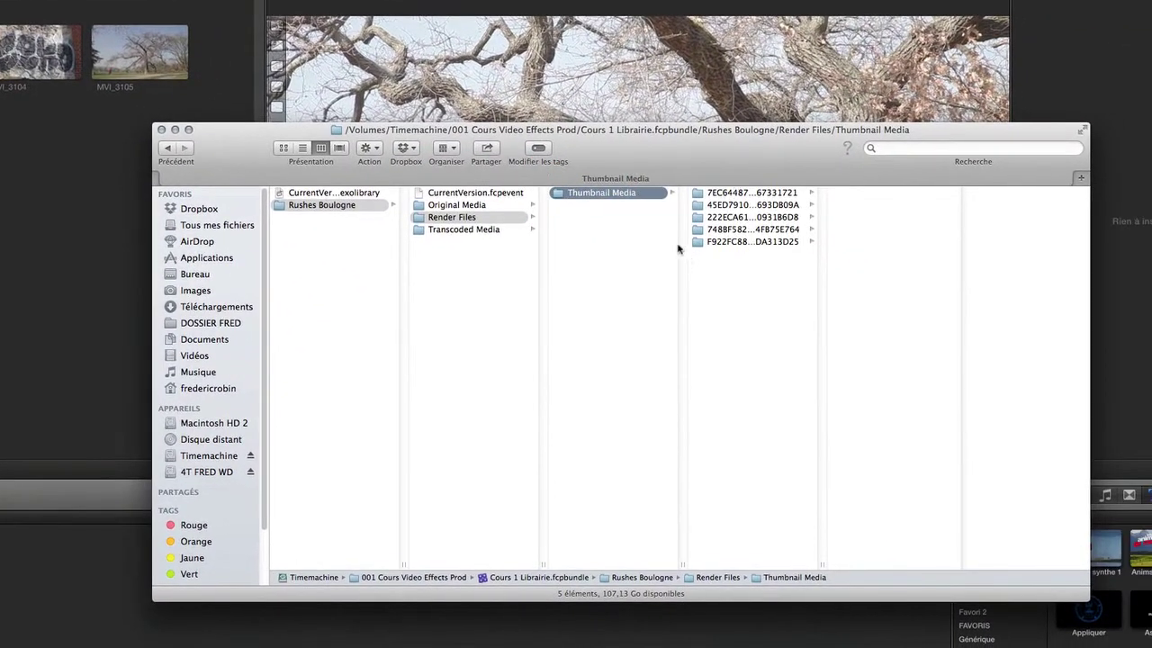
# Compare the contents of the High Quality Media and Proxy Media folders inside Transcoded Media
pyautogui.click(472, 232)
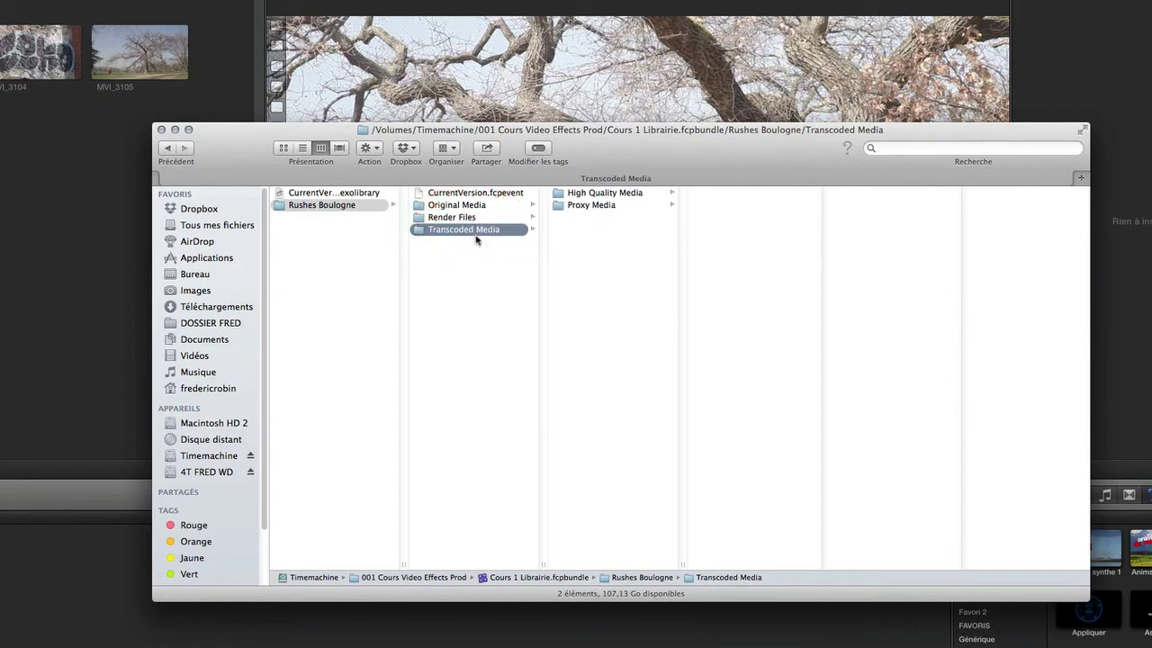
pyautogui.click(579, 195)
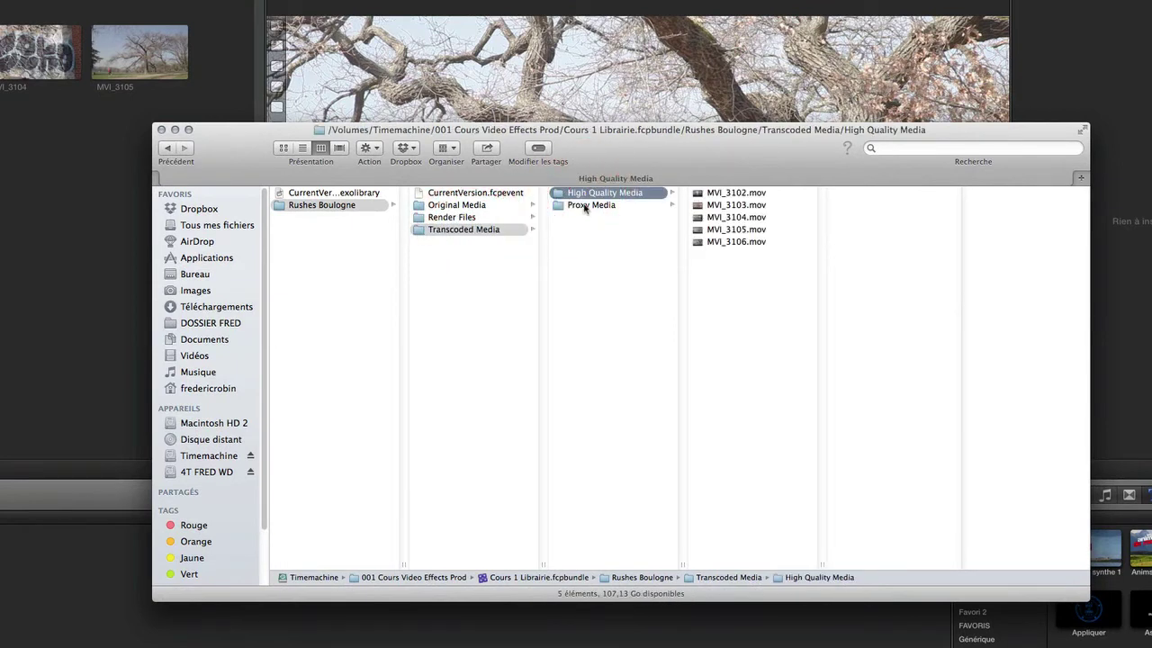
pyautogui.click(589, 211)
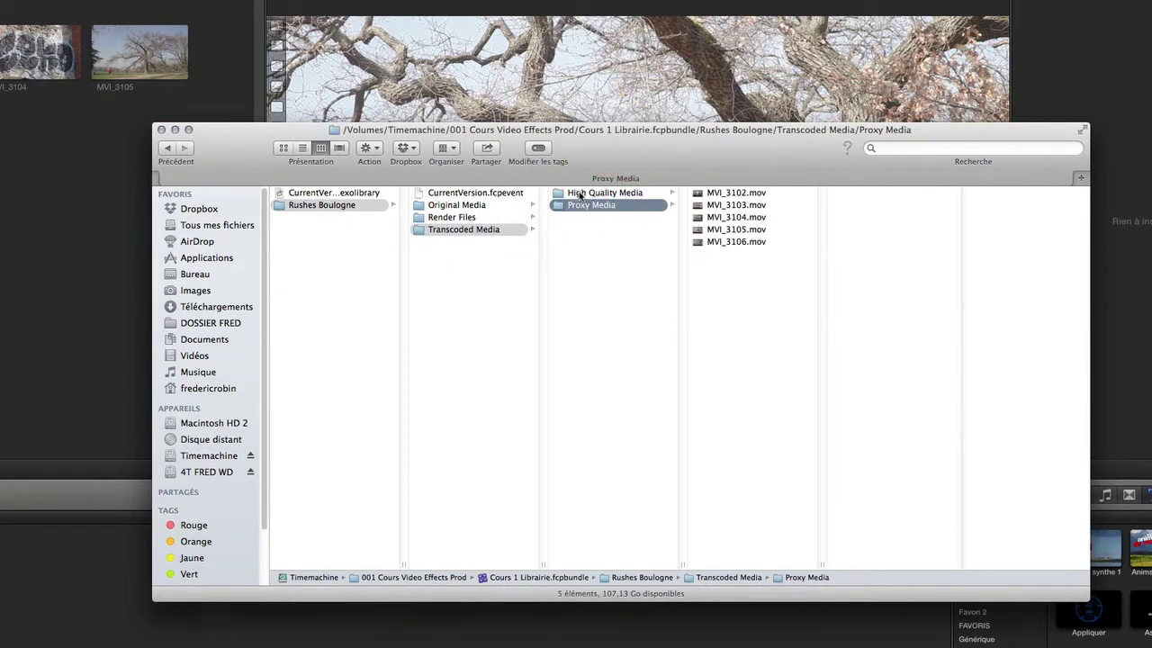
pyautogui.click(580, 193)
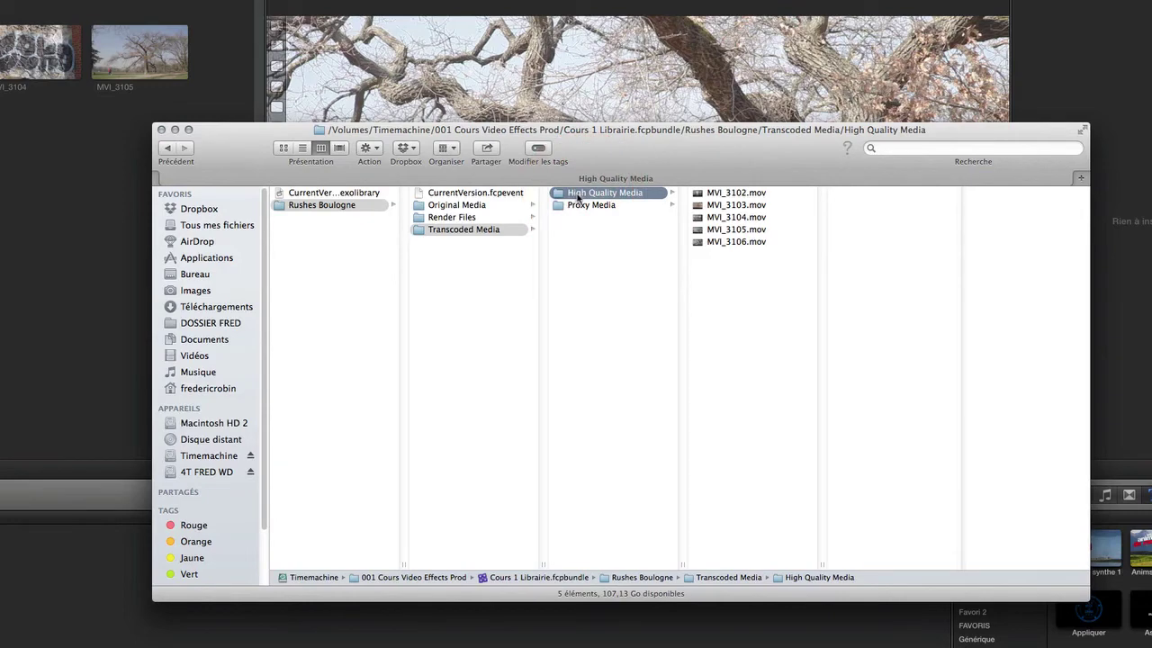
pyautogui.click(594, 207)
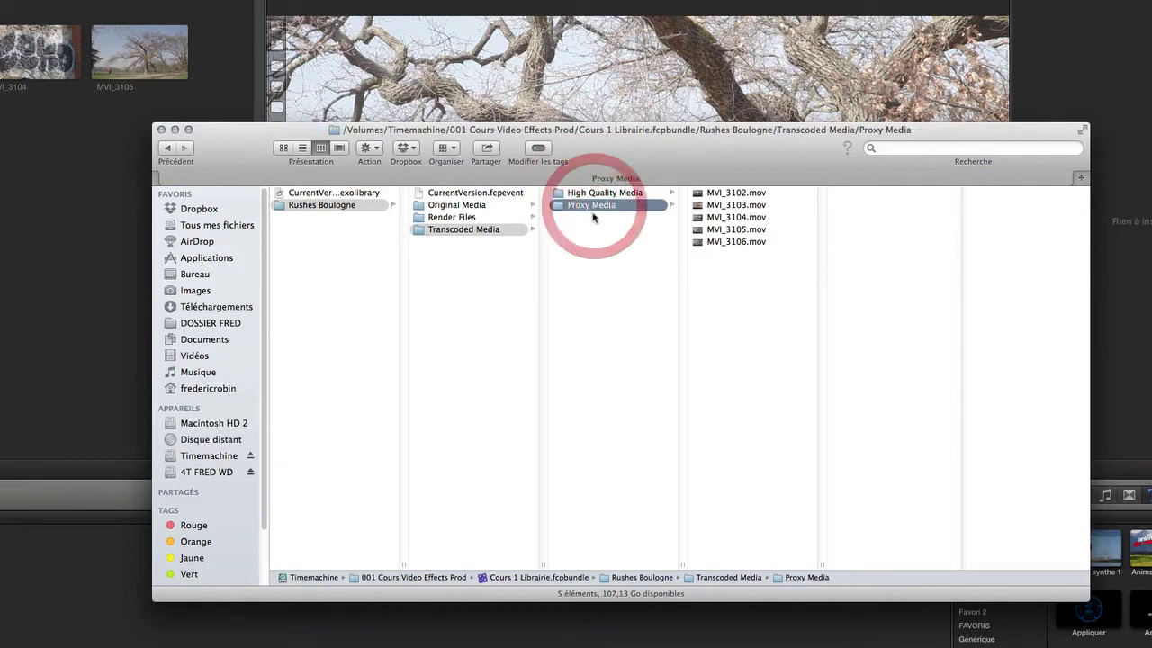
# Preview the proxy clips MVI_3102.mov to MVI_3106.mov one by one, and close the Finder window
pyautogui.click(719, 192)
pyautogui.click(733, 205)
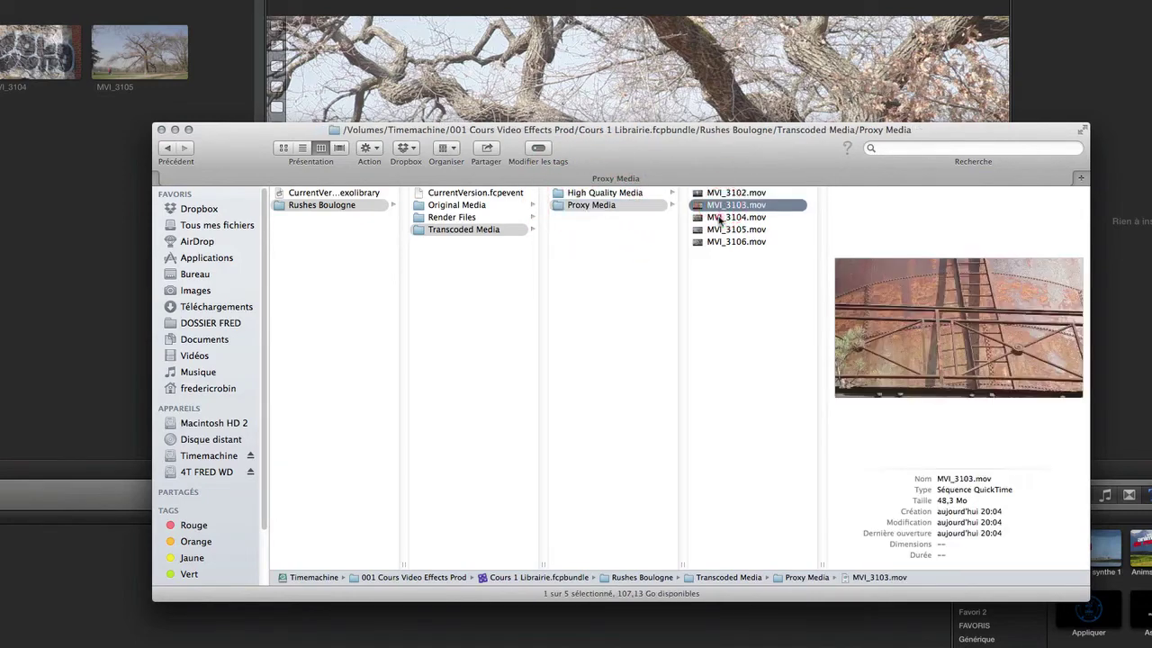
pyautogui.click(731, 217)
pyautogui.click(727, 230)
pyautogui.click(730, 241)
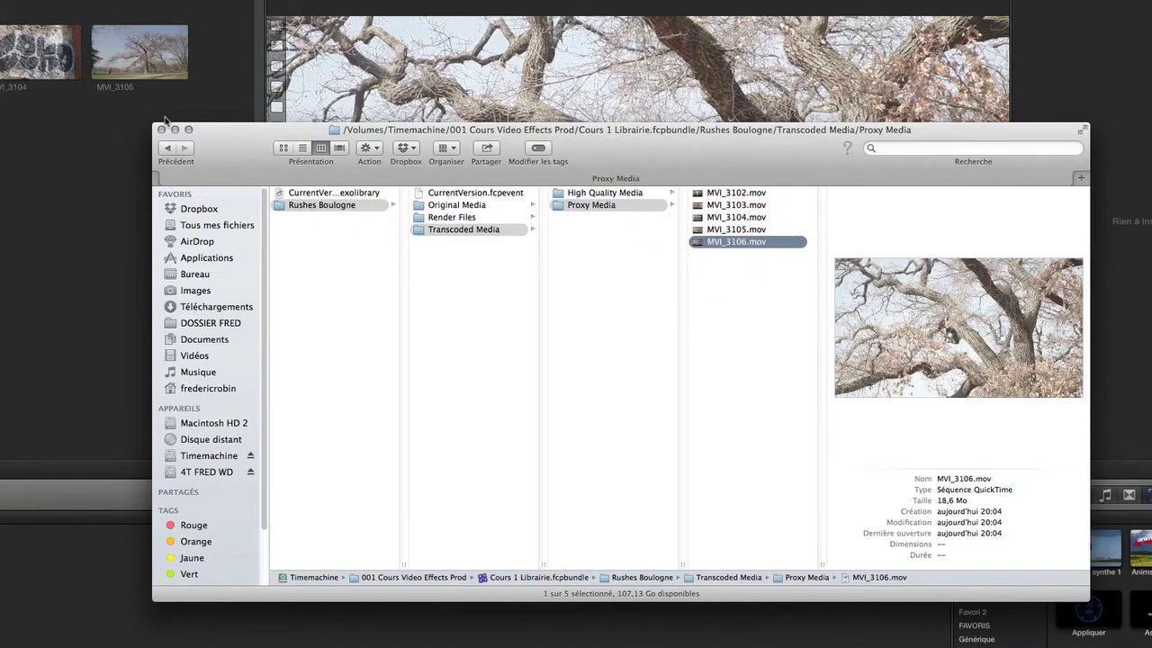
pyautogui.click(162, 123)
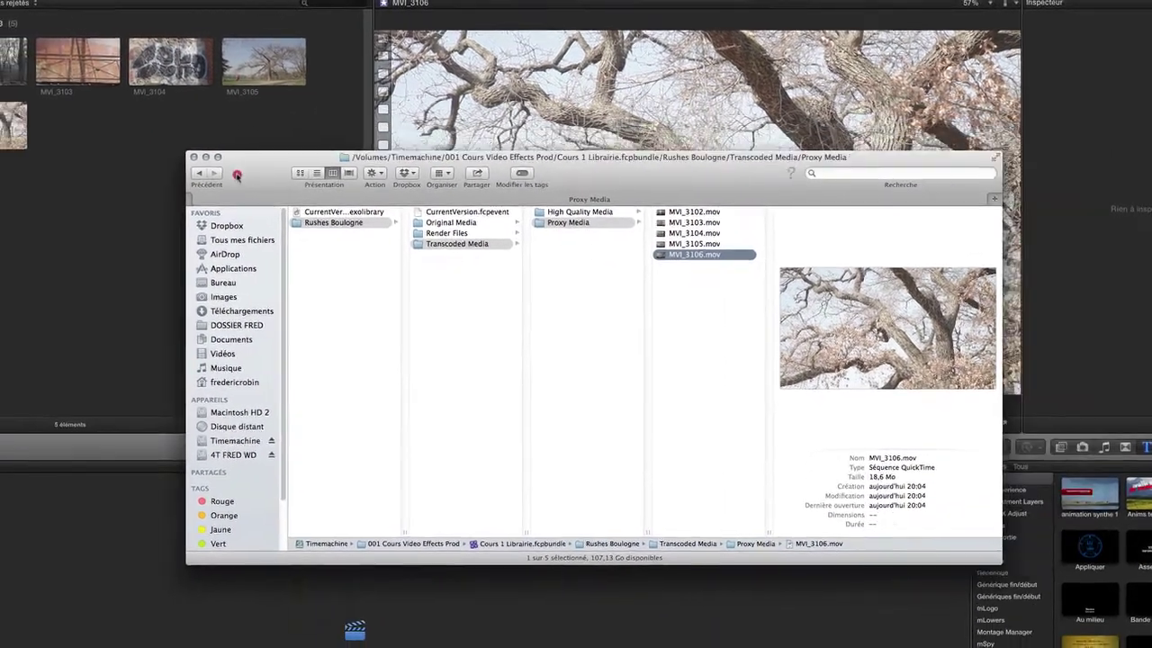
pyautogui.click(290, 148)
pyautogui.click(93, 176)
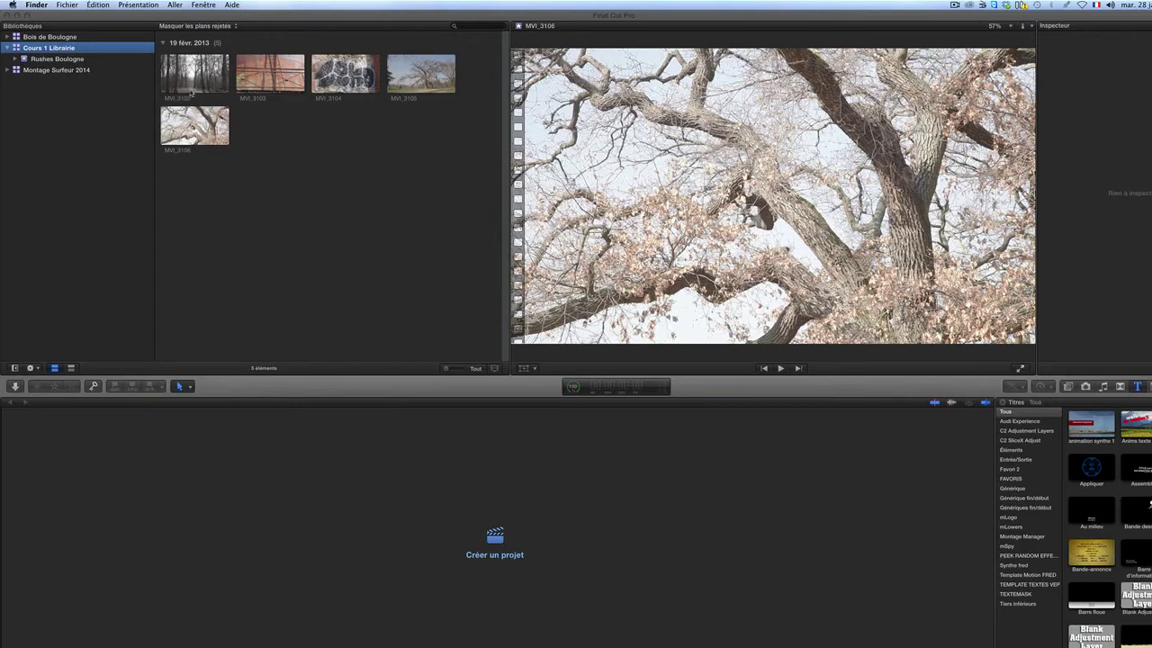
# Return to Final Cut Pro and create a project named "Montage rushes boulogne" in the Rushes Boulogne event with the default settings
pyautogui.click(66, 6)
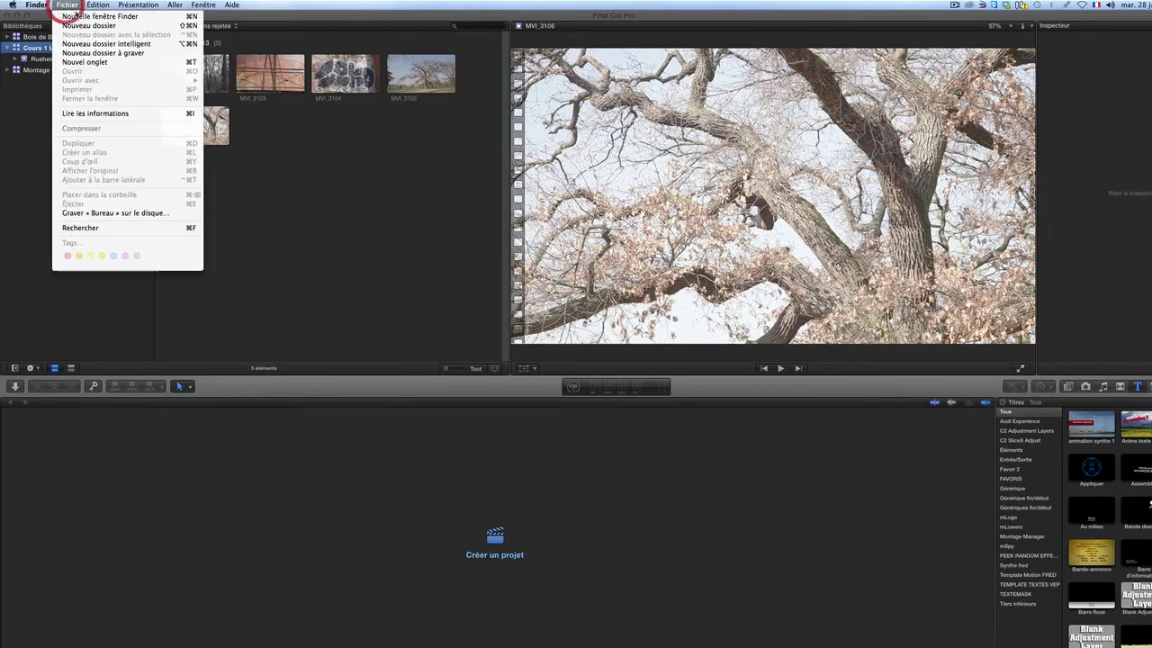
pyautogui.click(25, 115)
pyautogui.click(90, 5)
pyautogui.moveTo(120, 16)
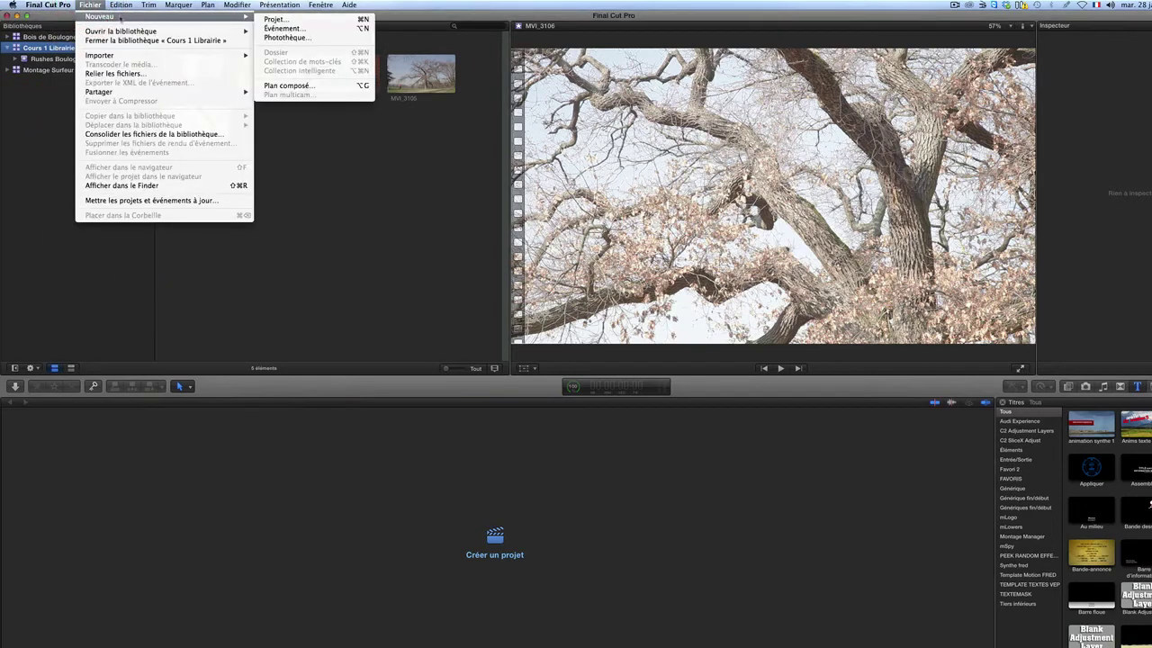
pyautogui.click(311, 18)
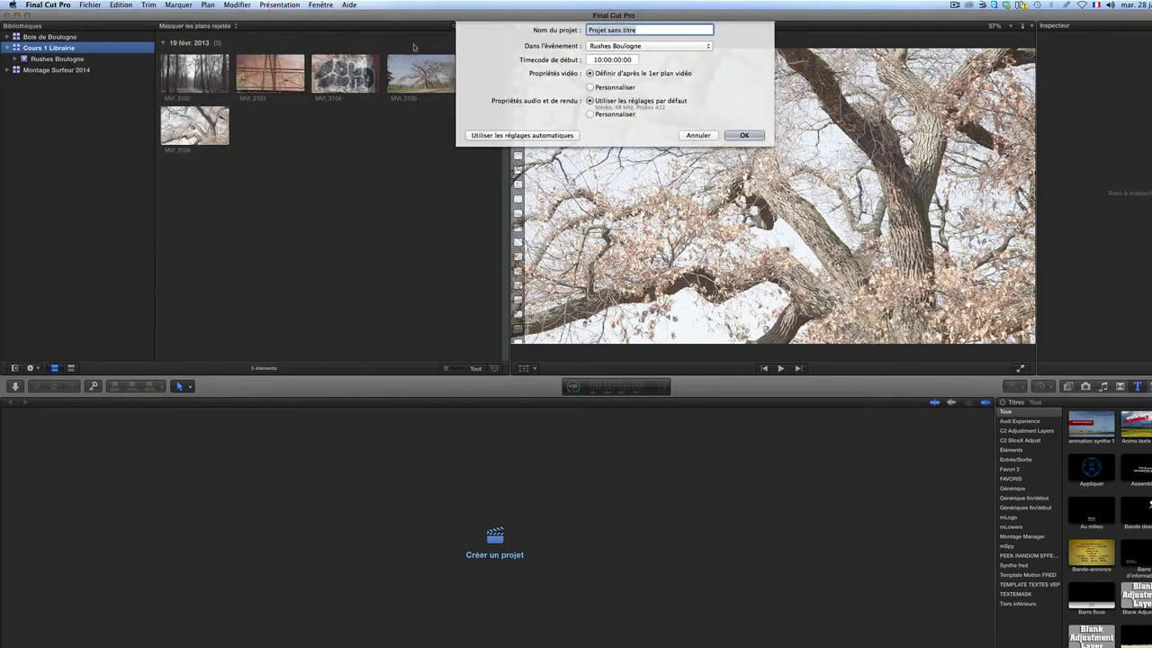
pyautogui.write('Mon')
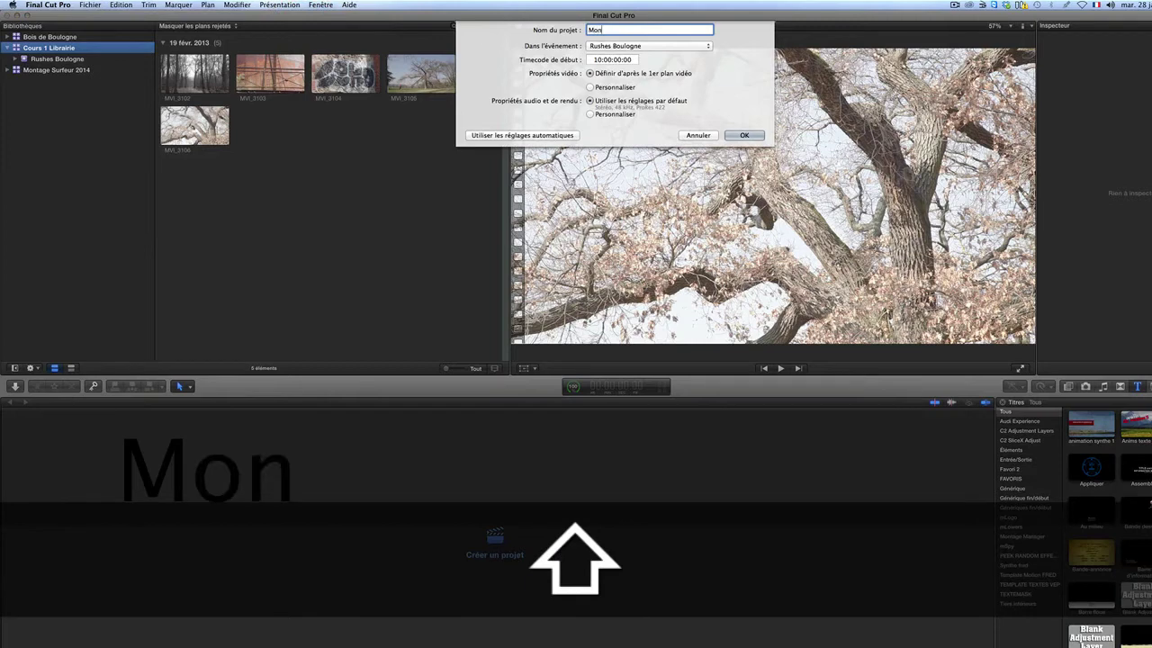
pyautogui.write('tage rushes bo')
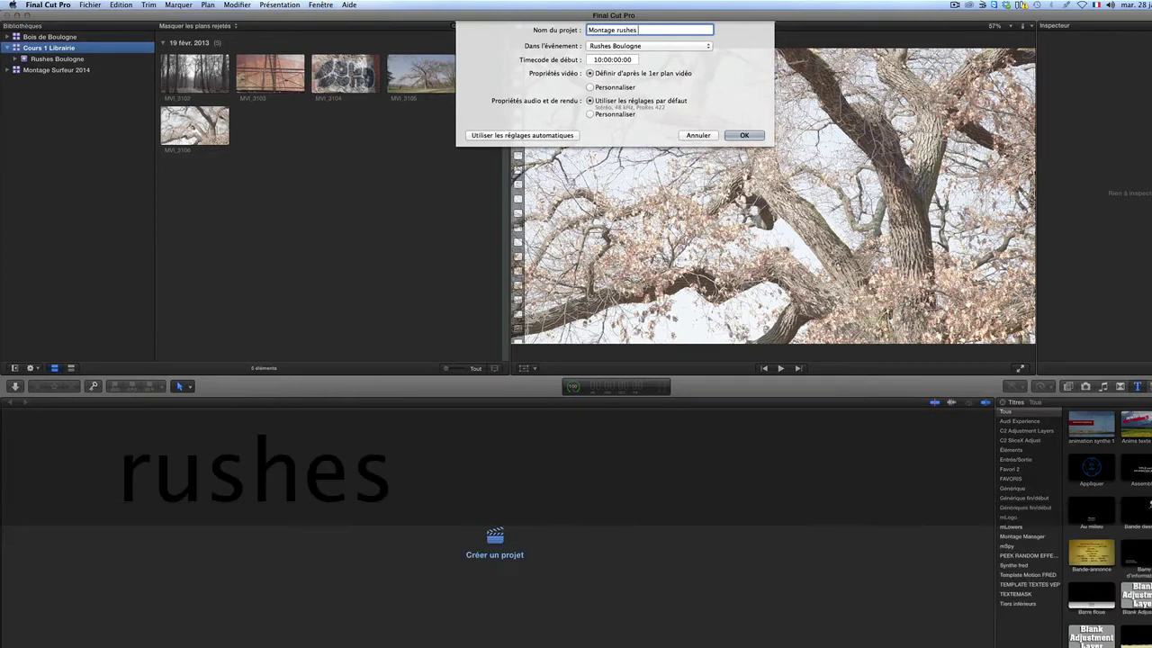
pyautogui.write('ulogne')
pyautogui.press('Return')
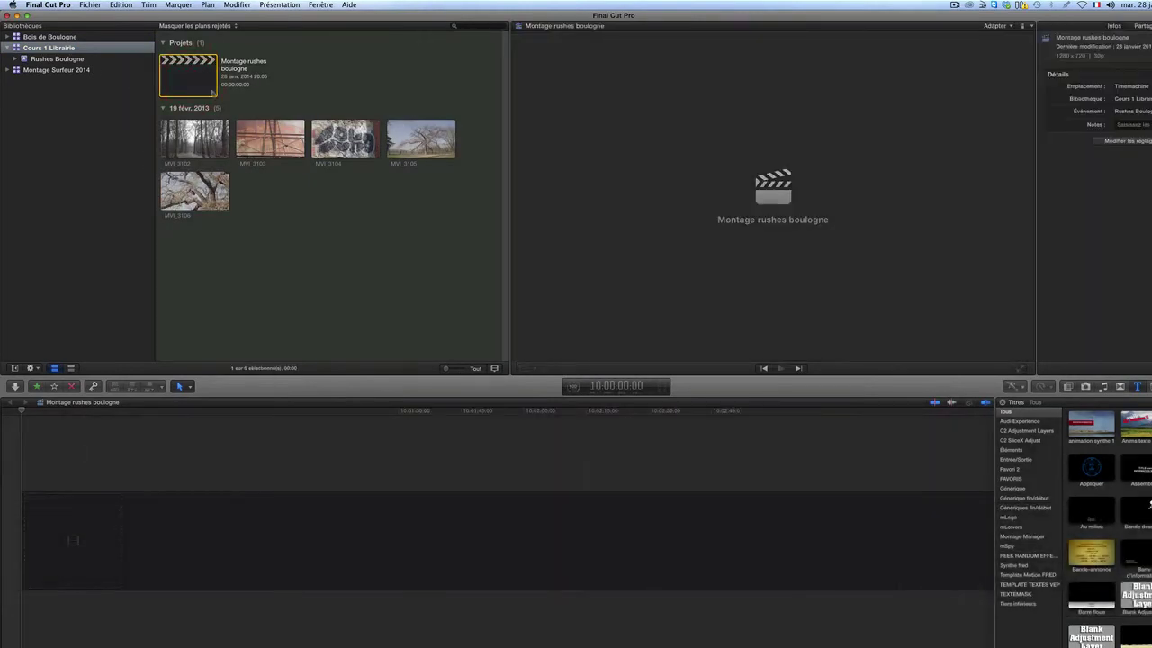
# Reveal the Cours 1 Librairie library in Finder, inspect the Montage rushes boulogne folder inside its package's Rushes Boulogne event, and close the window
pyautogui.click(56, 60)
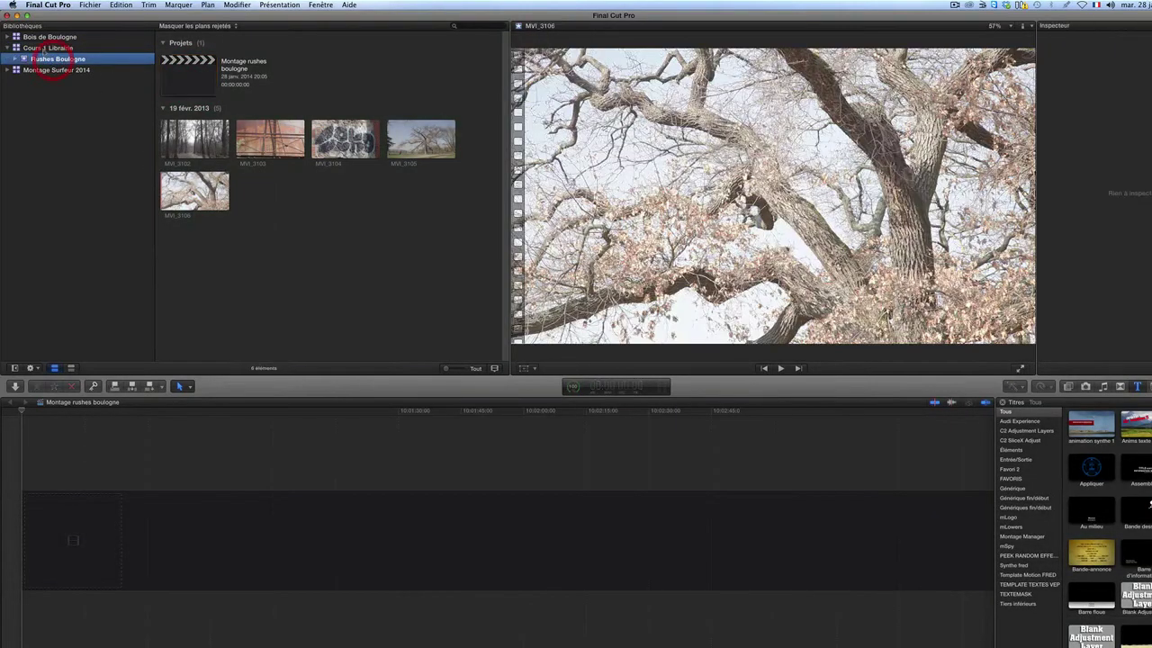
pyautogui.keyDown('ctrl'); pyautogui.click(42, 47); pyautogui.keyUp('ctrl')
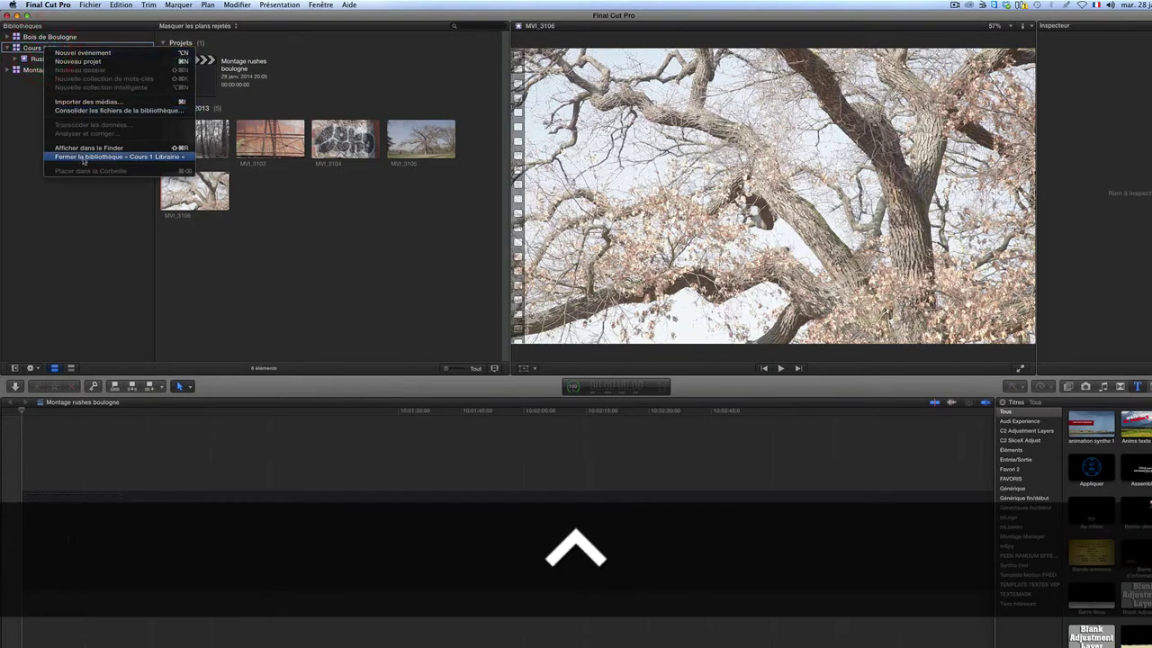
pyautogui.click(90, 148)
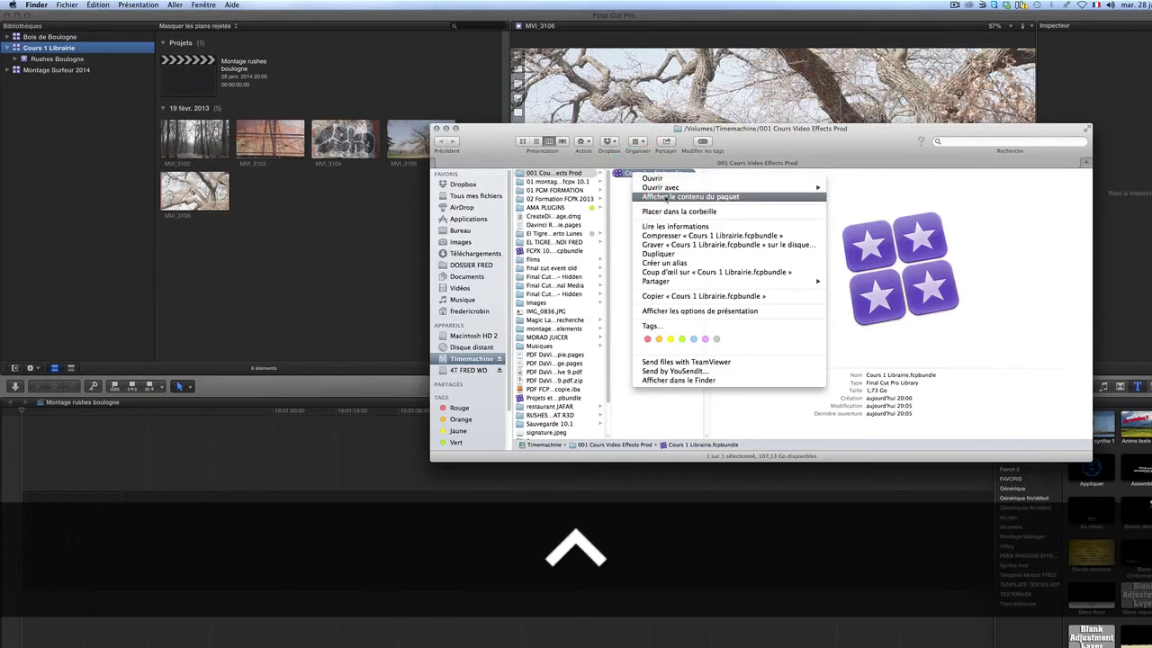
pyautogui.click(673, 199)
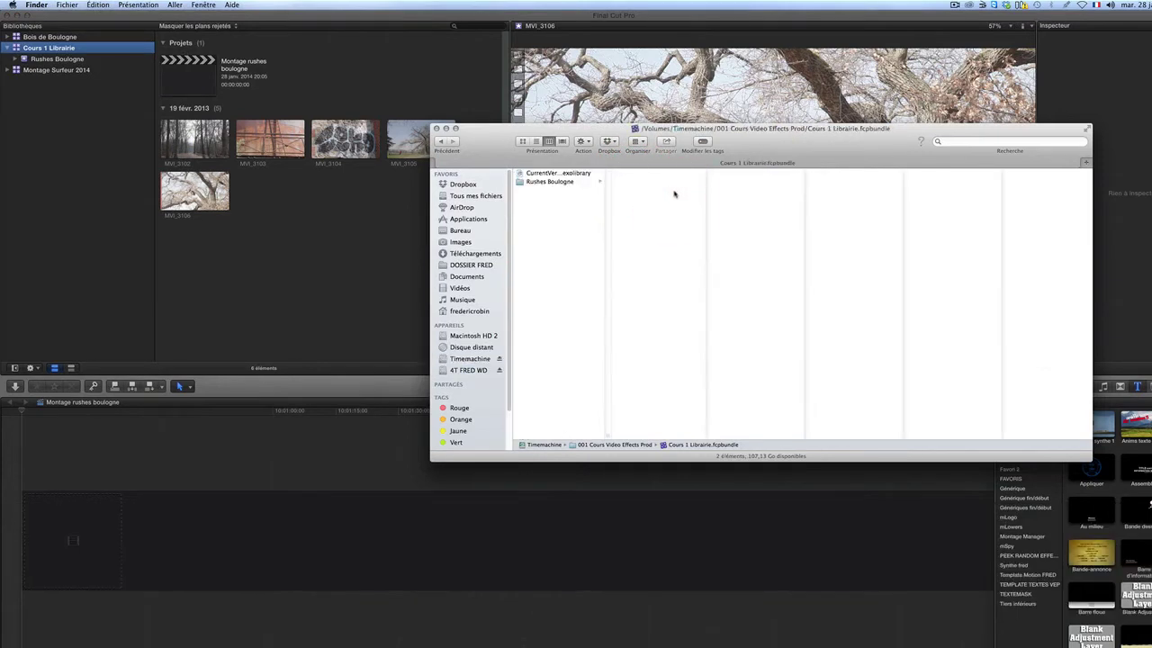
pyautogui.click(556, 181)
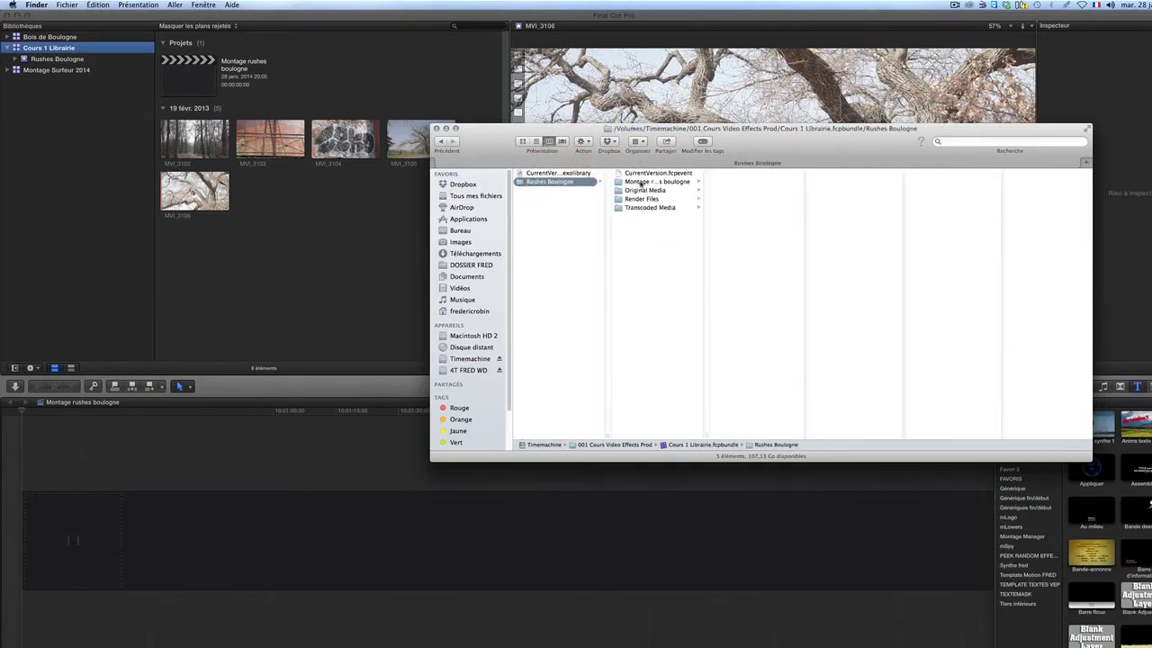
pyautogui.click(646, 182)
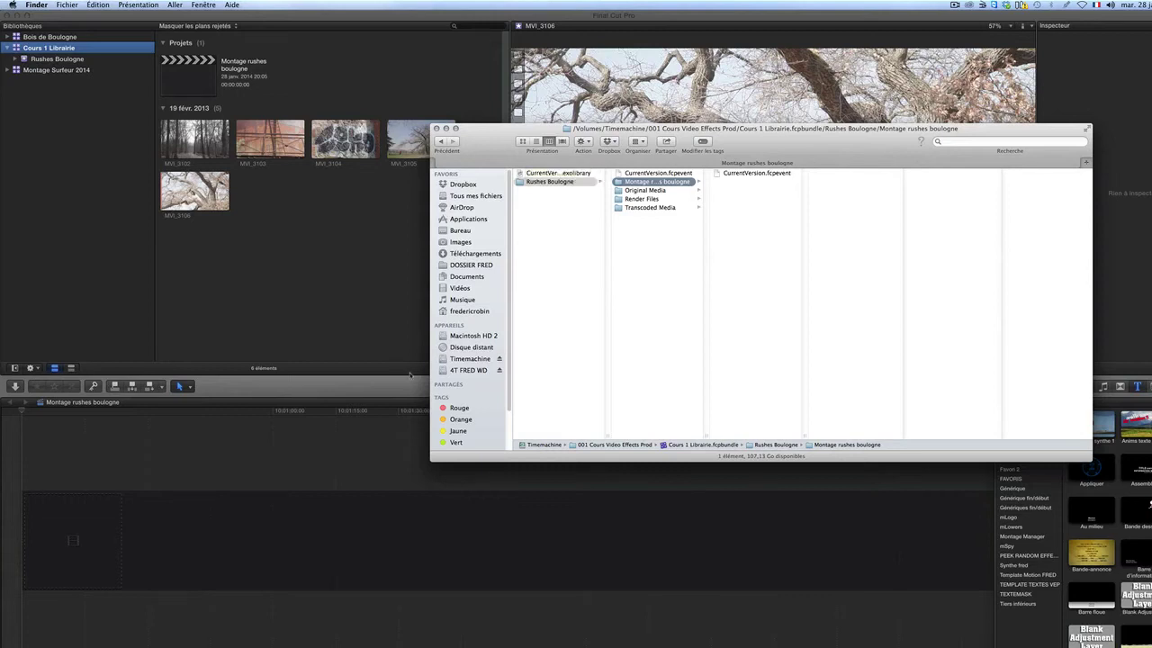
pyautogui.click(436, 129)
# Change the Montage rushes boulogne project settings to 1080p HD, 1920x1080 at 25p
pyautogui.click(266, 185)
pyautogui.click(198, 87)
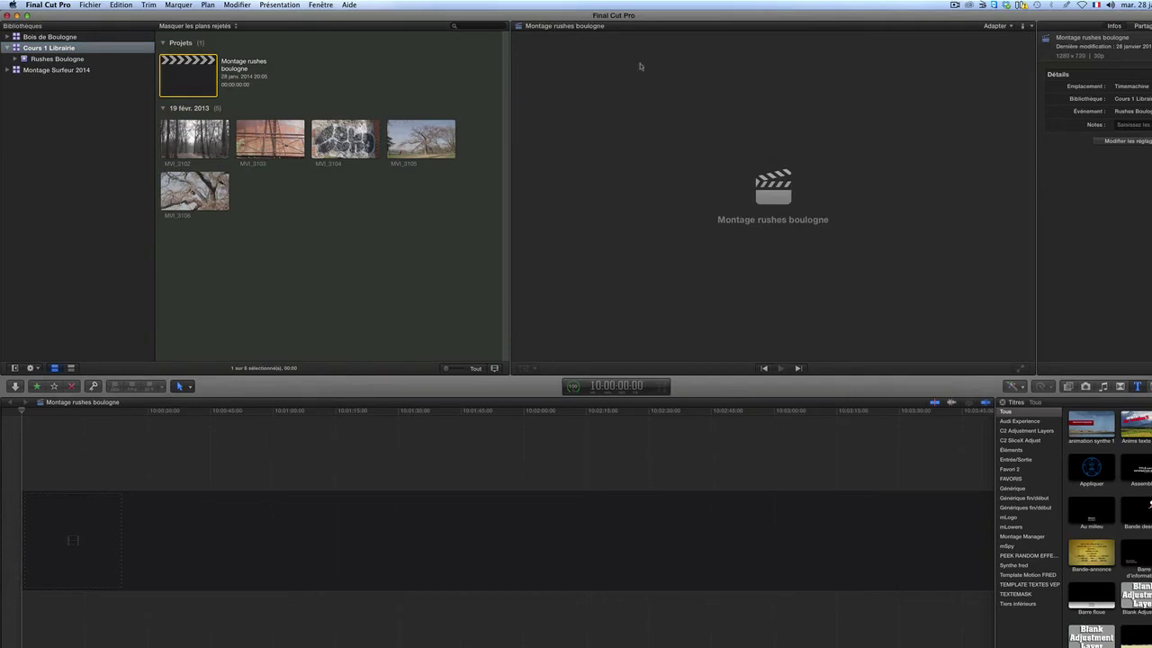
pyautogui.click(191, 83)
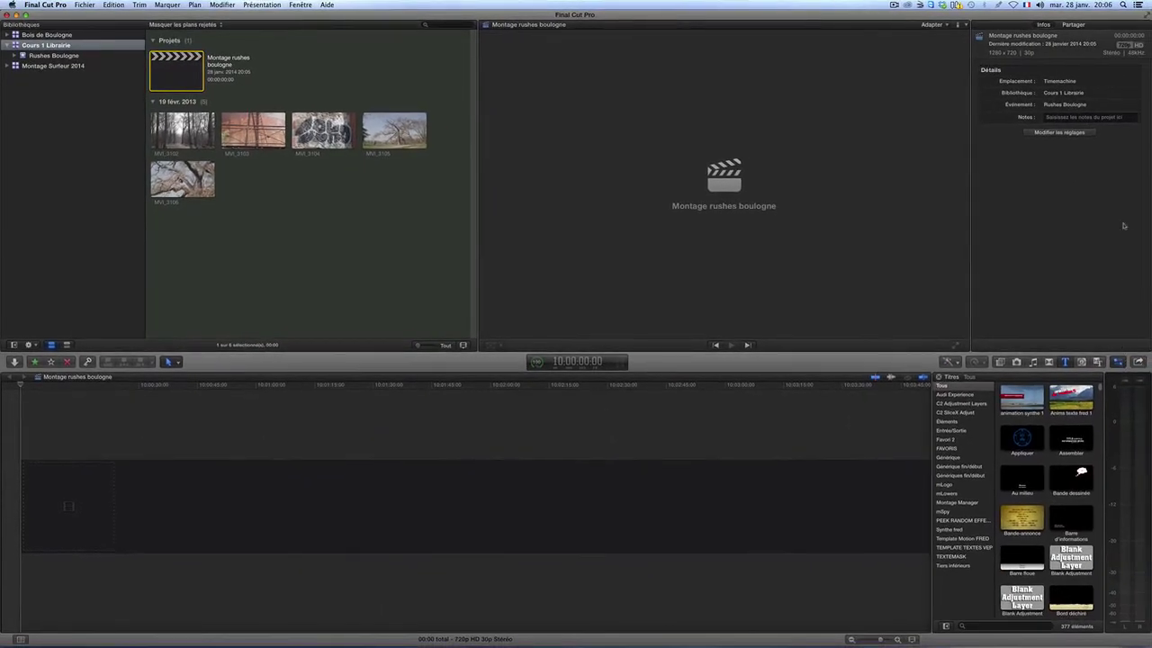
pyautogui.click(1059, 132)
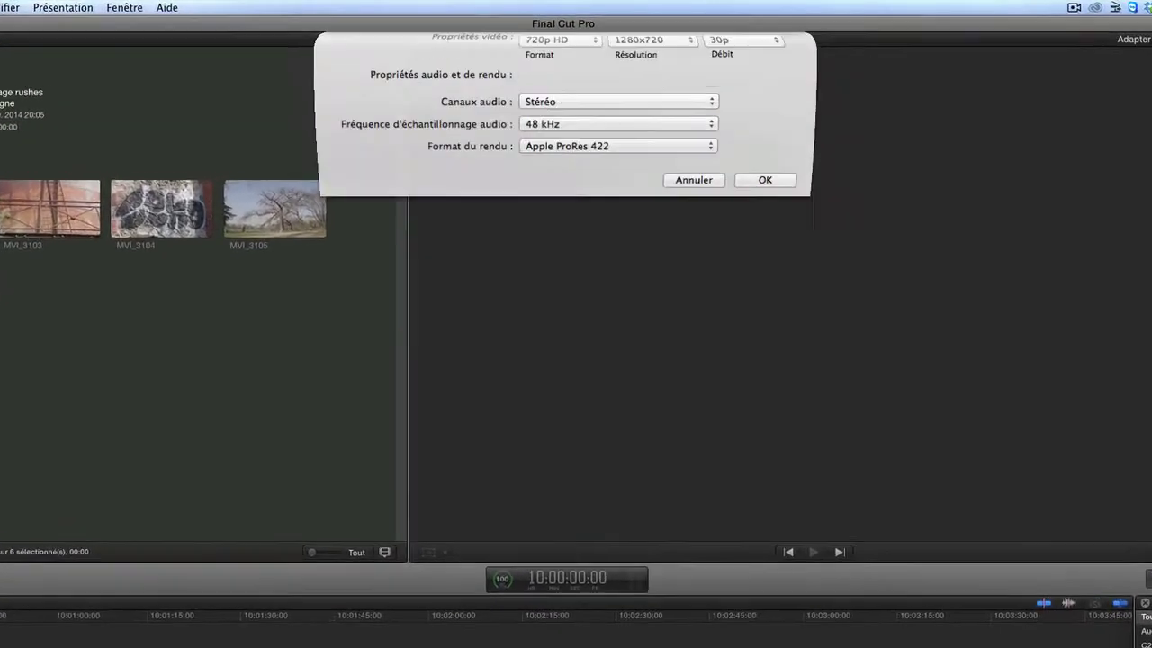
pyautogui.click(556, 90)
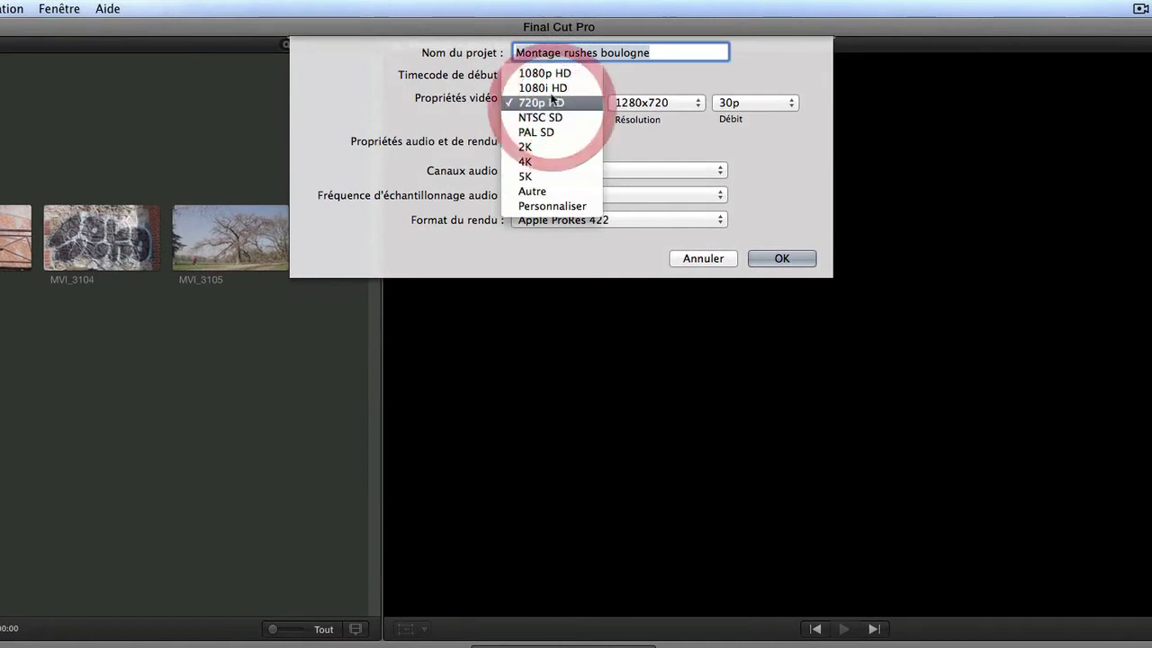
pyautogui.click(544, 73)
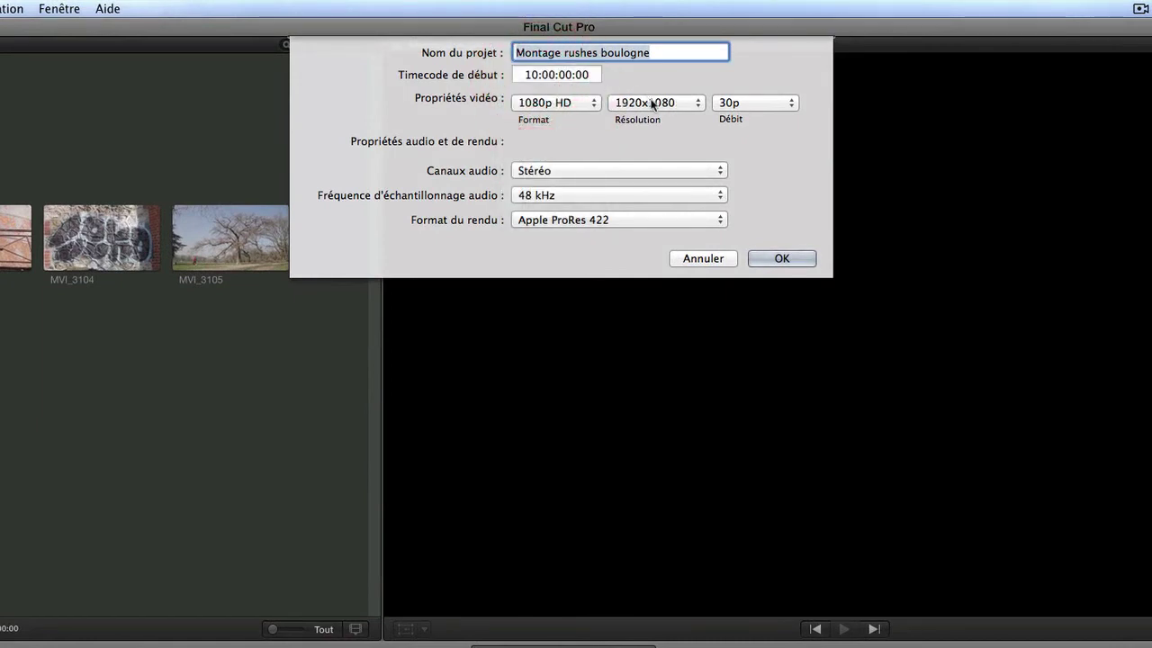
pyautogui.click(750, 103)
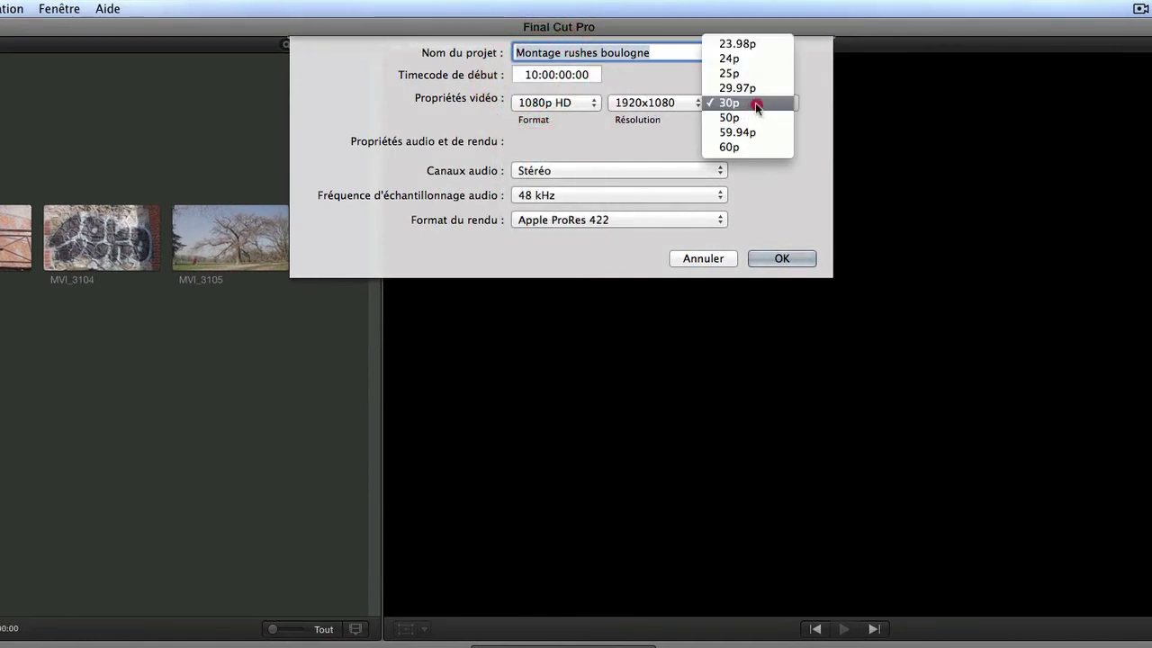
pyautogui.click(753, 74)
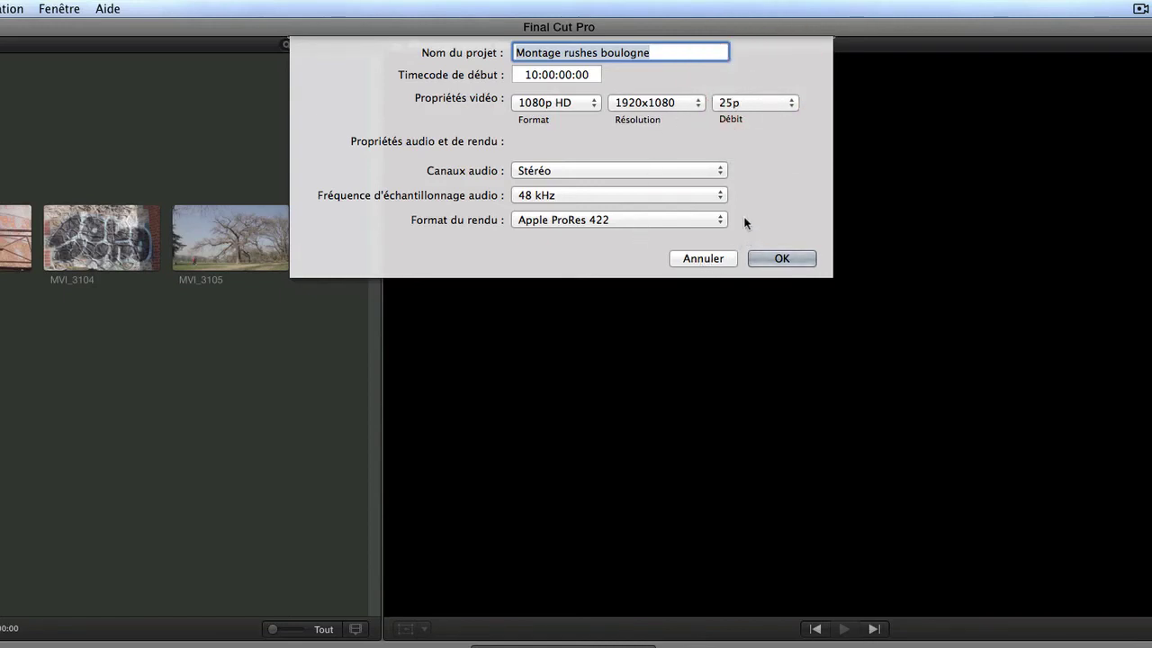
pyautogui.click(787, 260)
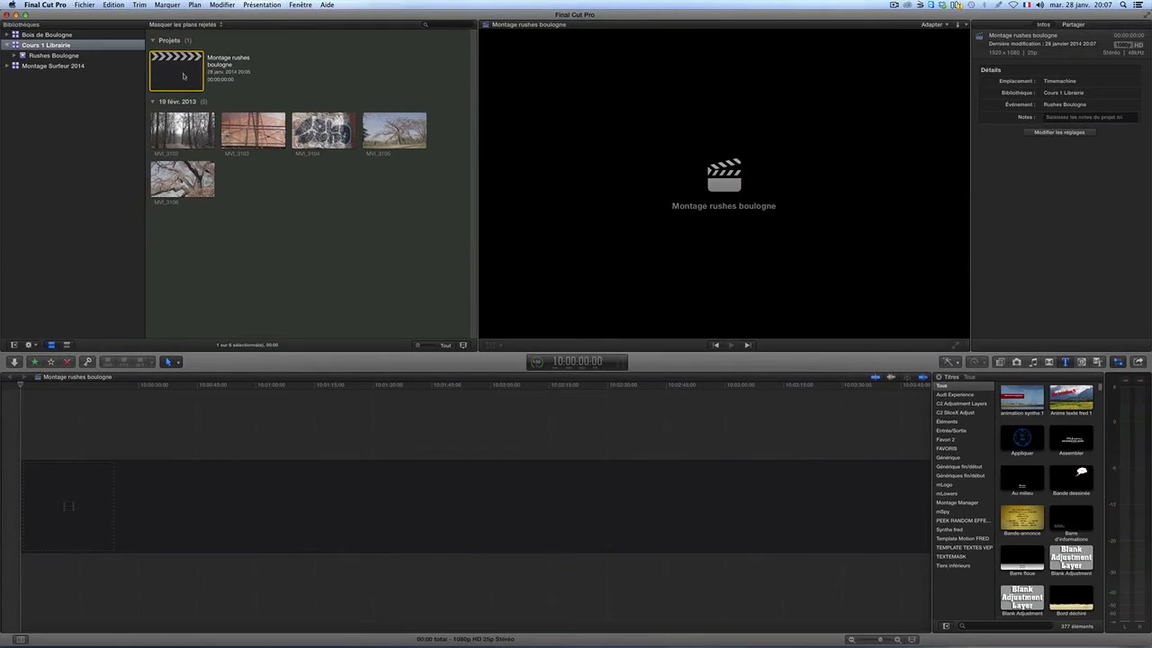
# Add all five clips, MVI_3102 to MVI_3106, to the empty project timeline and return the playhead to the start
pyautogui.moveTo(400, 197); pyautogui.dragTo(153, 112)
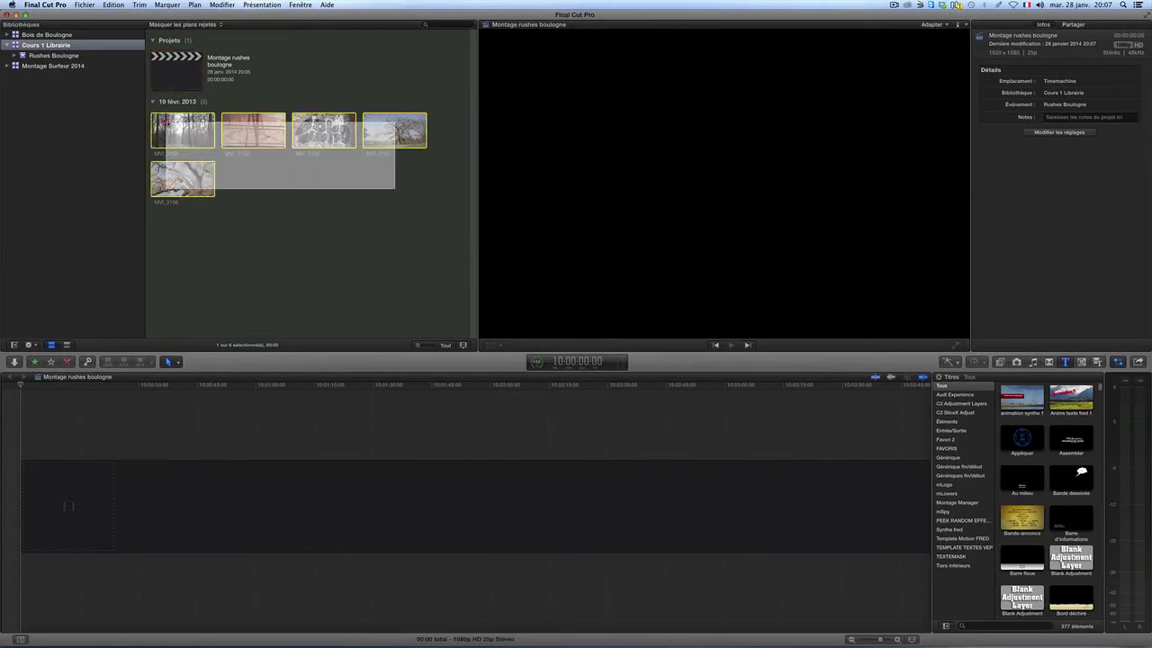
pyautogui.moveTo(170, 184); pyautogui.dragTo(99, 493)
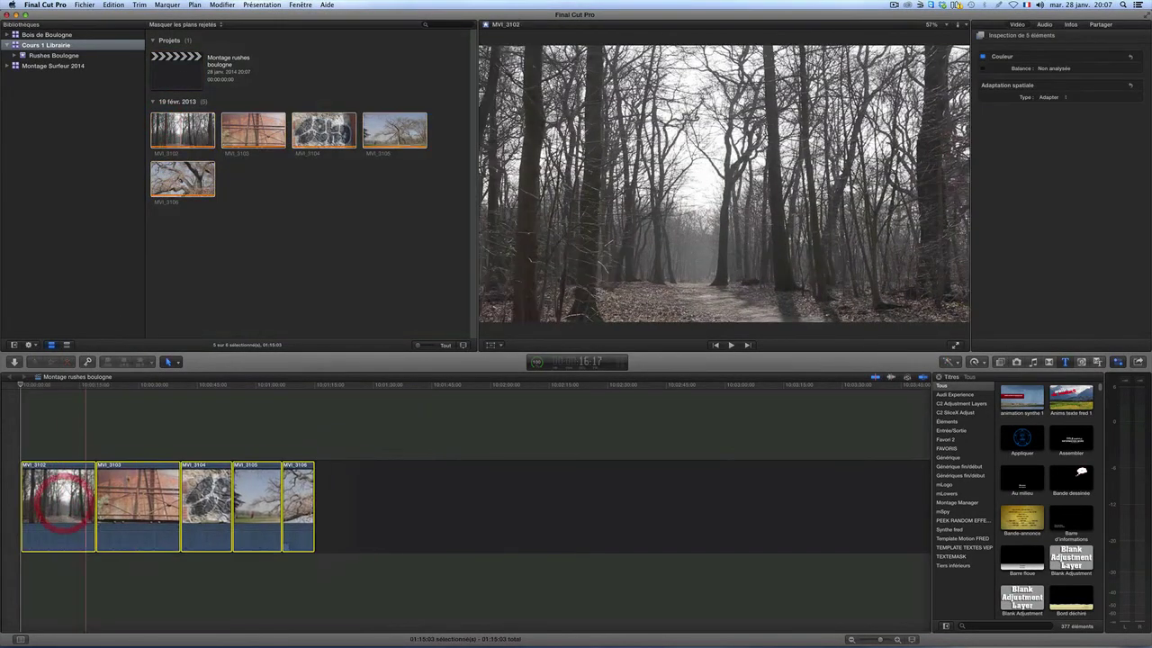
pyautogui.press('Home')
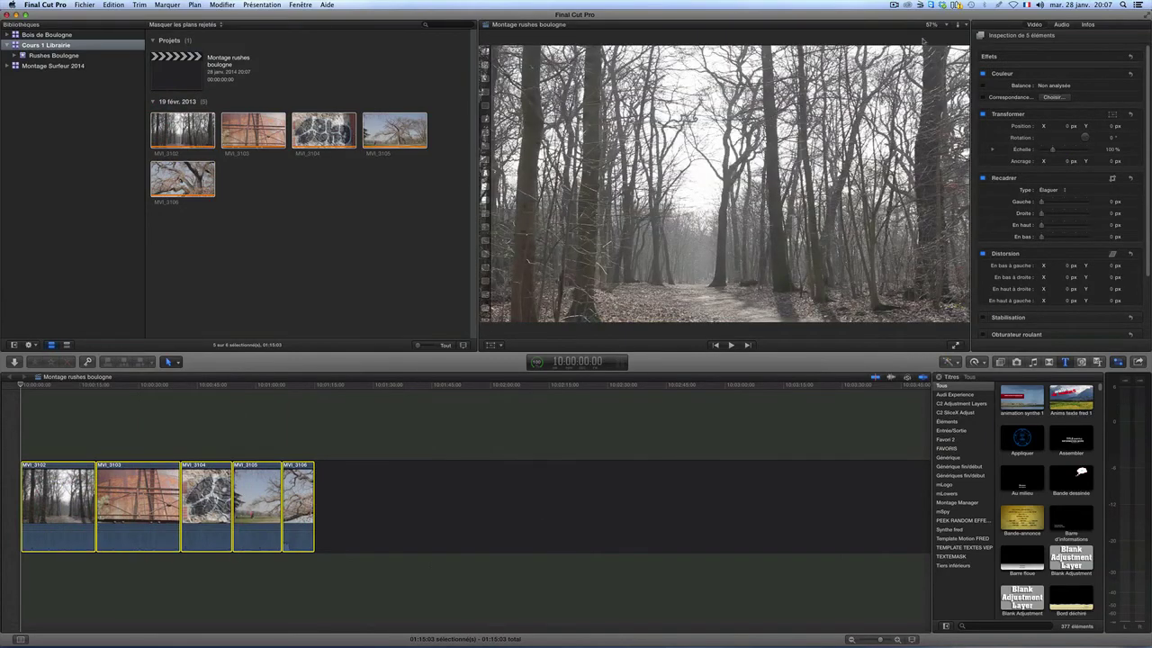
# Switch the viewer's media to Proxy and back to Optimisées et originales twice to compare the playback sources
pyautogui.click(964, 25)
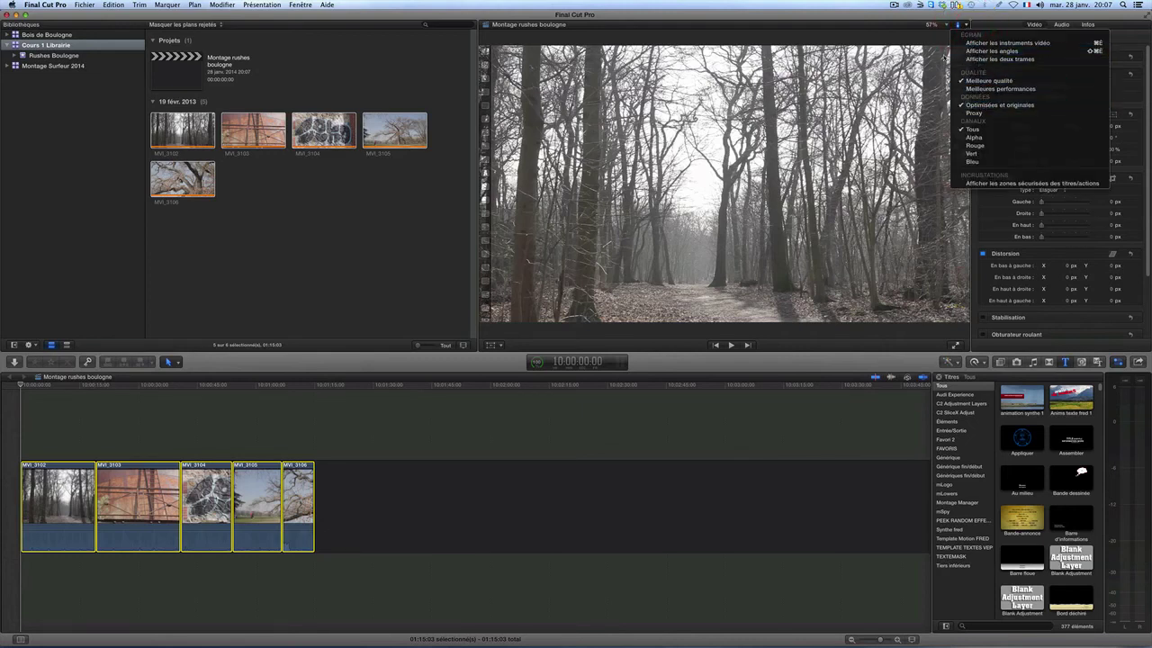
pyautogui.click(974, 114)
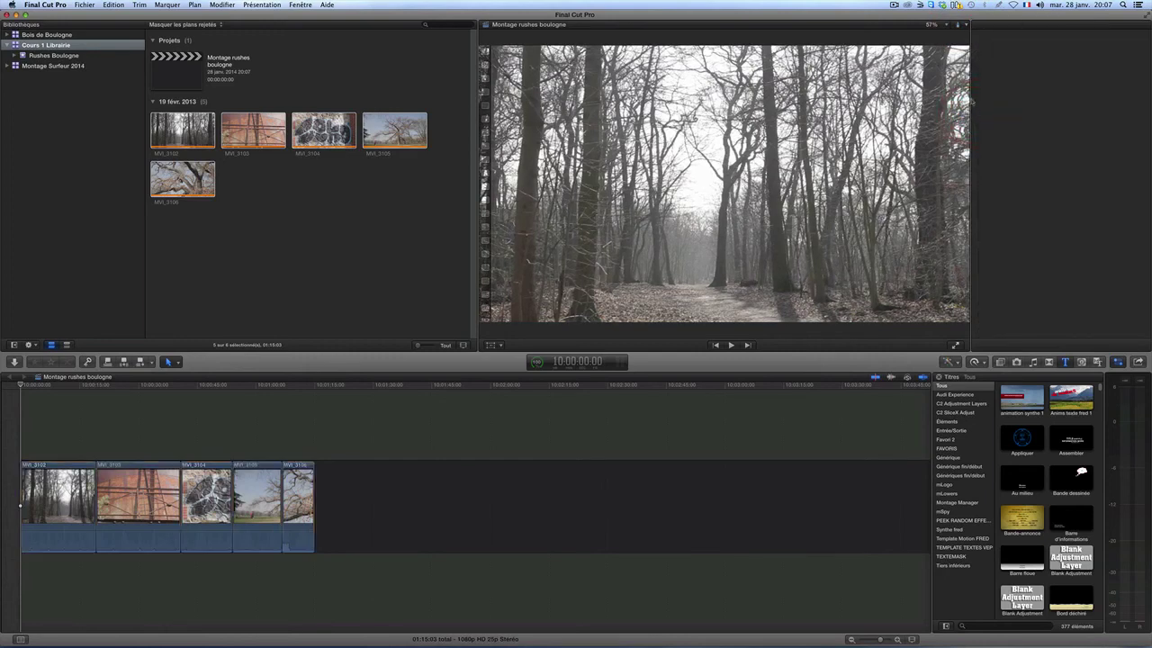
pyautogui.click(966, 24)
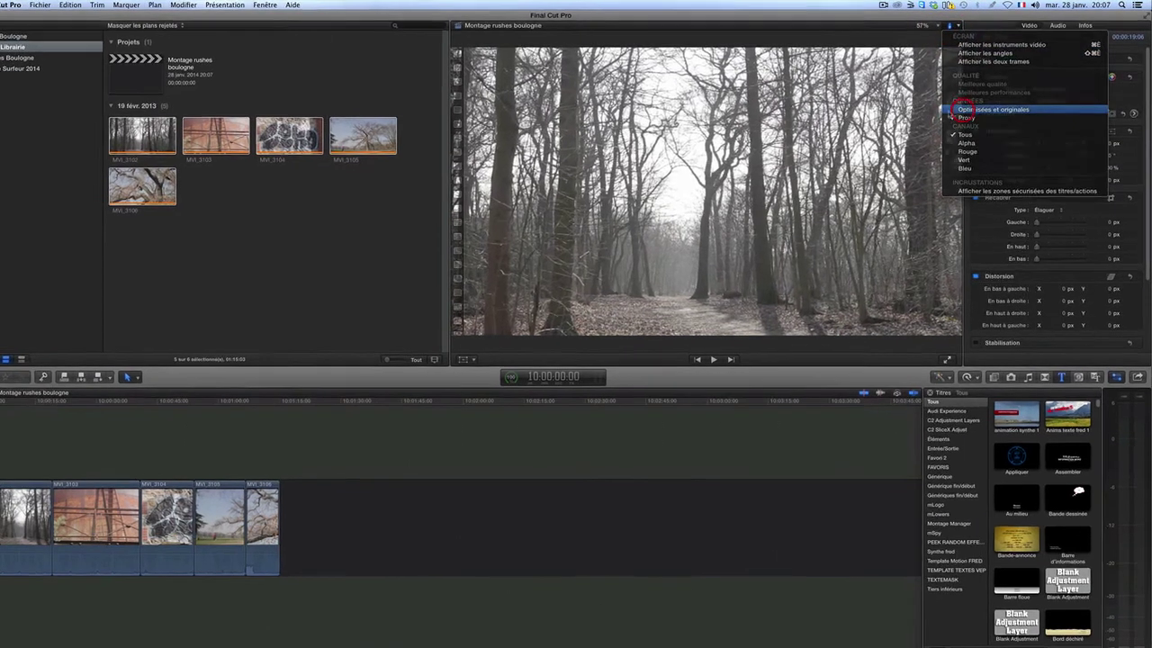
pyautogui.click(972, 103)
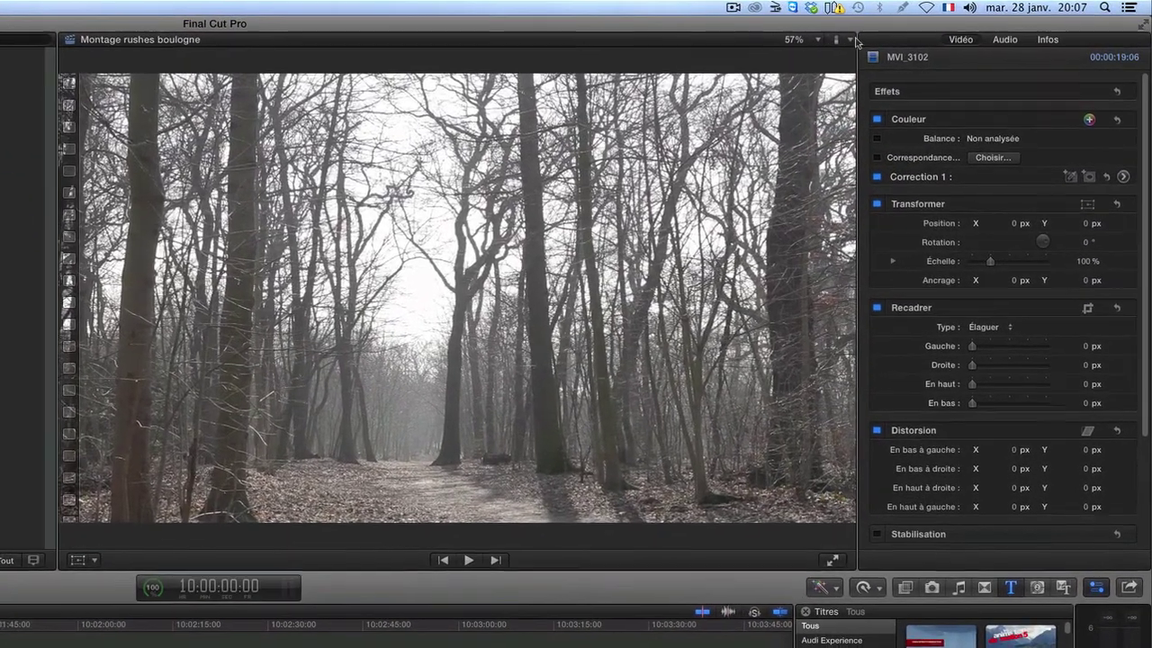
pyautogui.click(933, 30)
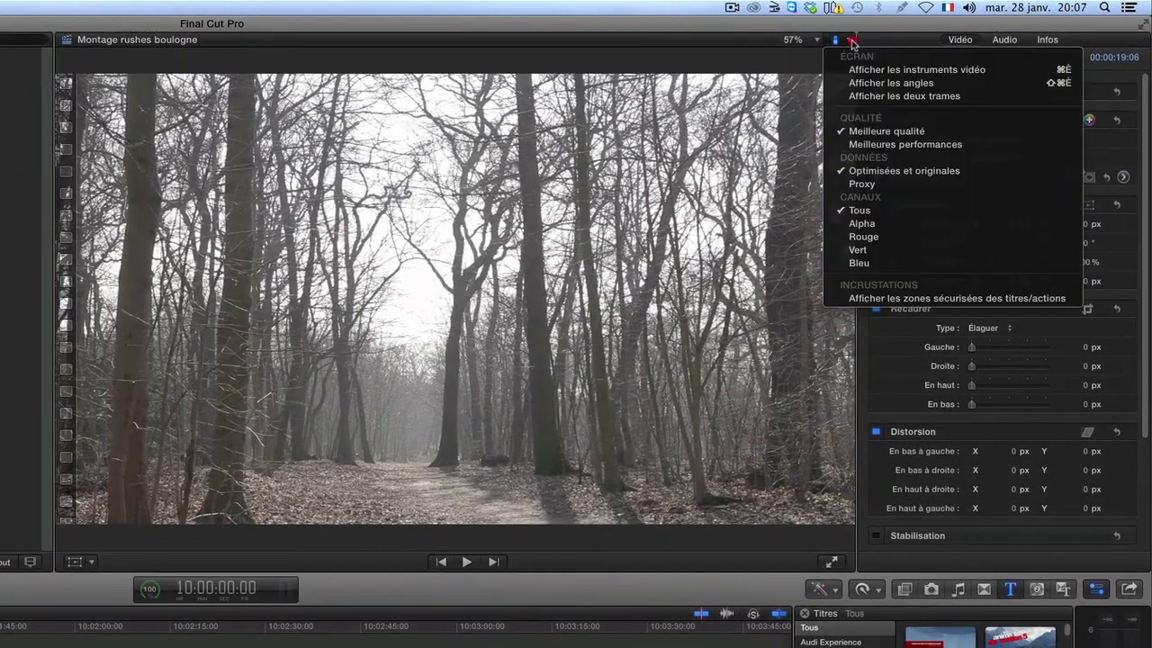
pyautogui.click(859, 185)
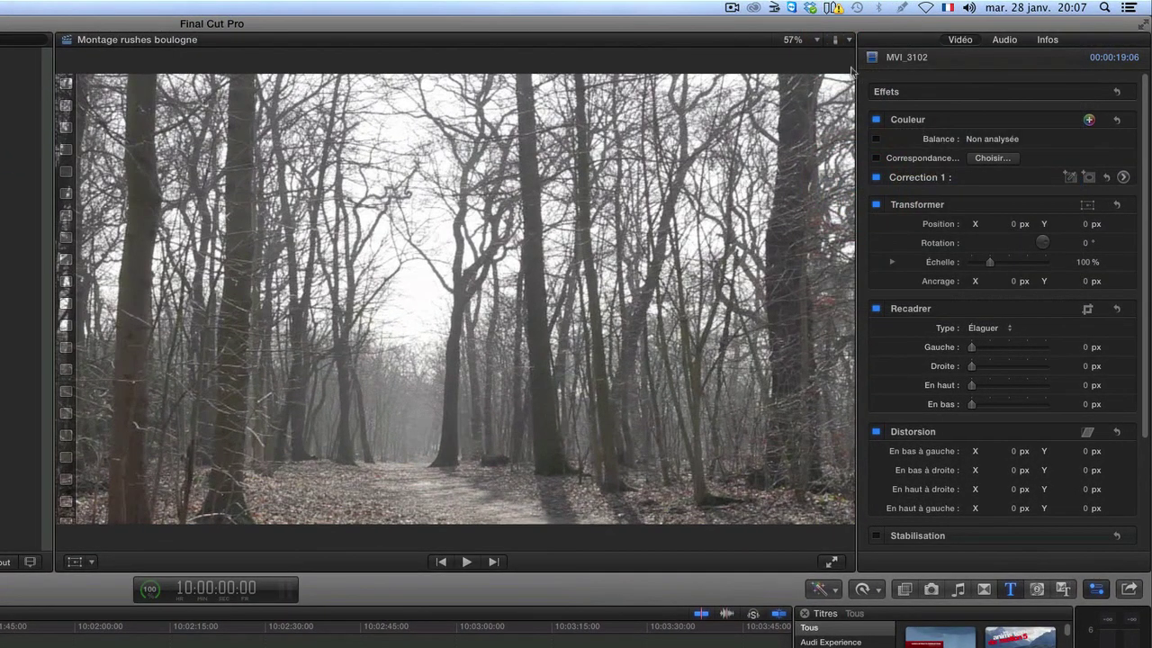
pyautogui.click(849, 39)
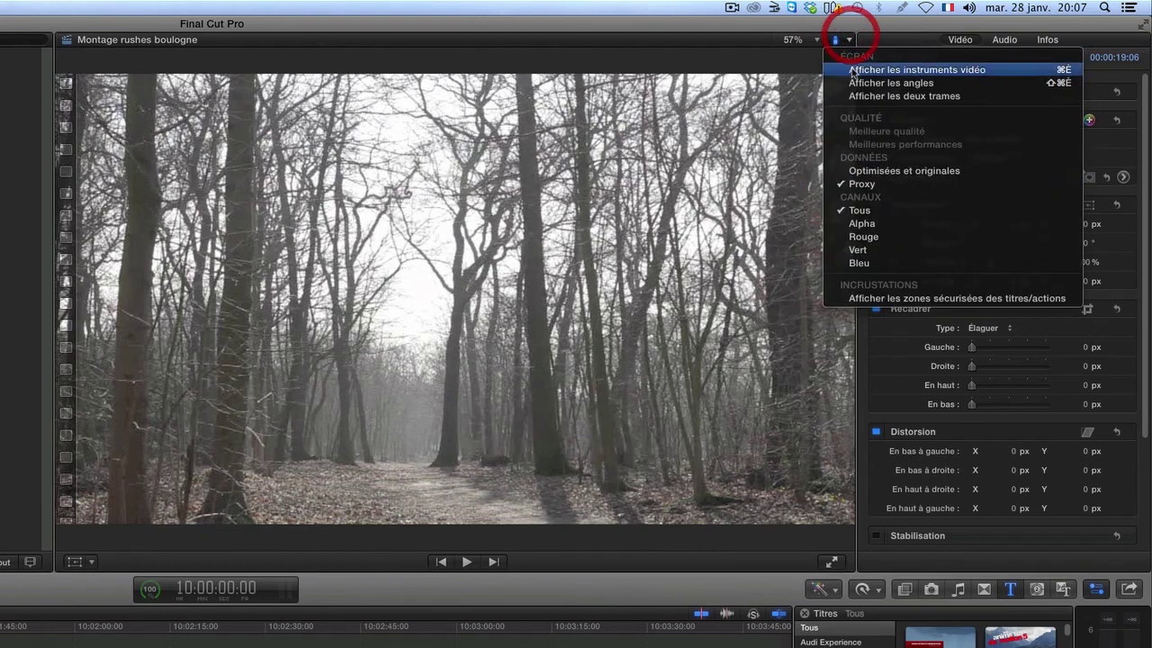
pyautogui.click(851, 171)
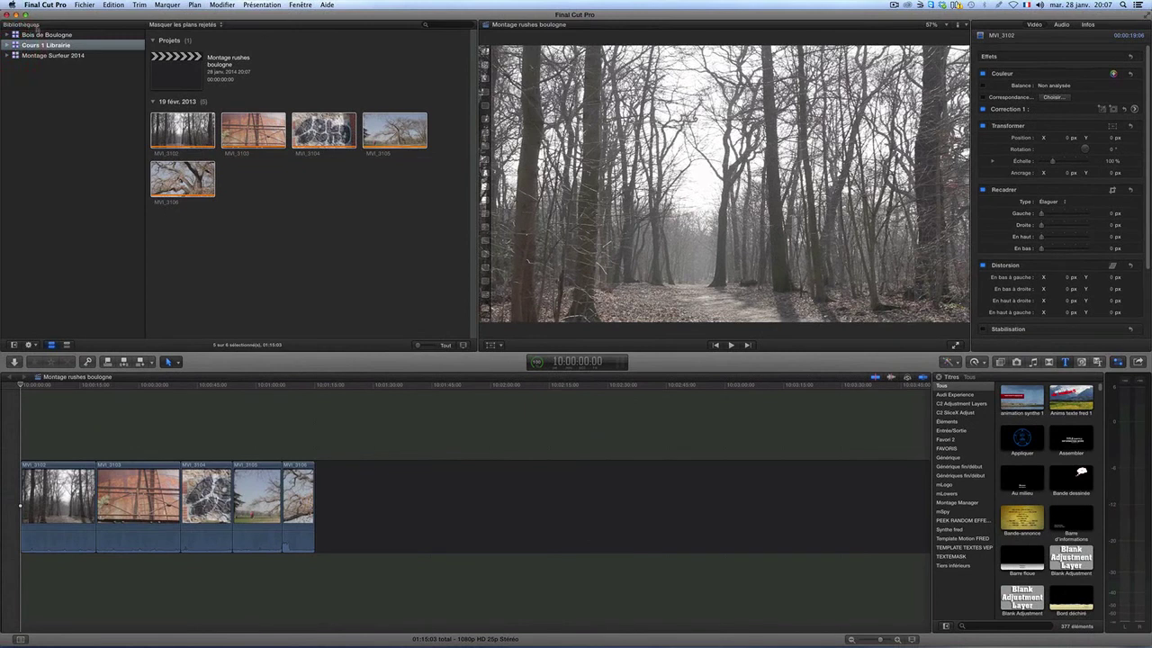
# Expand the Cours 1 Librairie, Montage Surfeur 2014 and Bois de Boulogne libraries to view their events
pyautogui.click(7, 45)
pyautogui.click(7, 66)
pyautogui.click(7, 34)
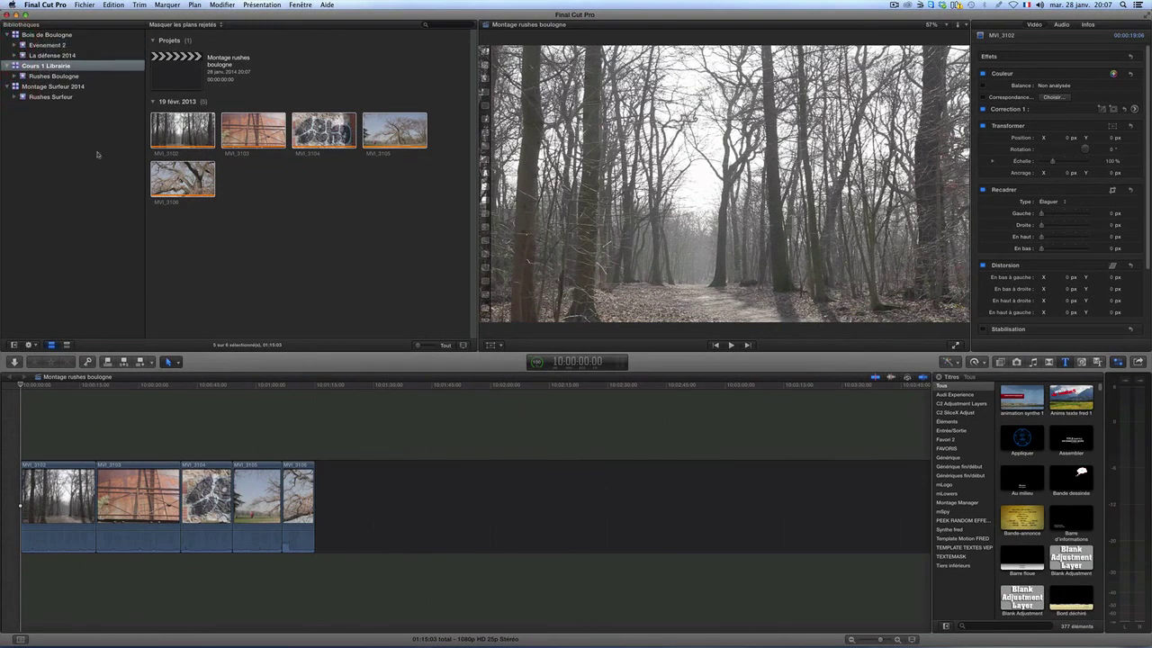